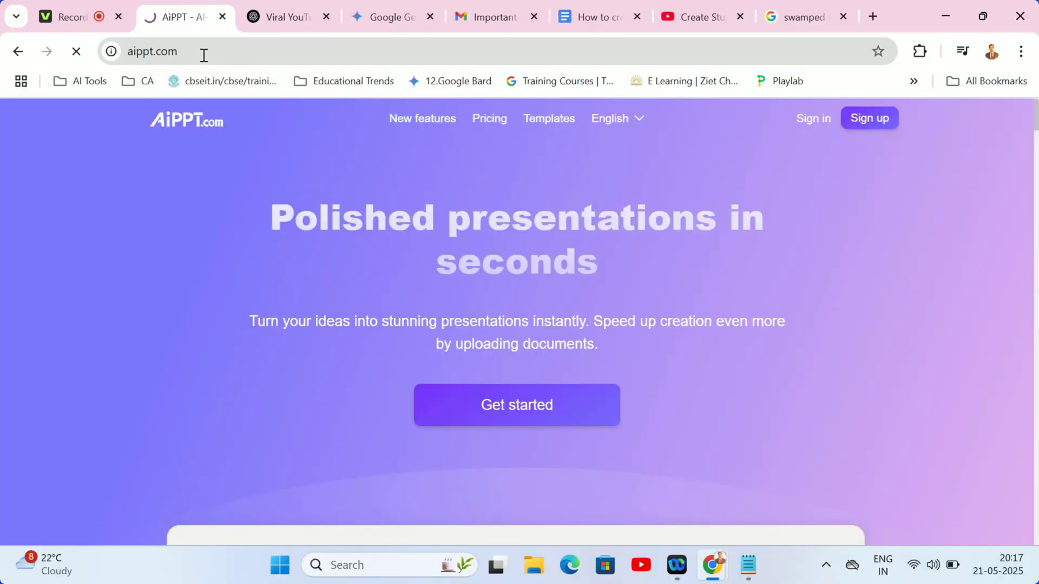
{"action": "left_click_drag", "start_coordinate": [1038, 120], "coordinate": [1038, 148]}
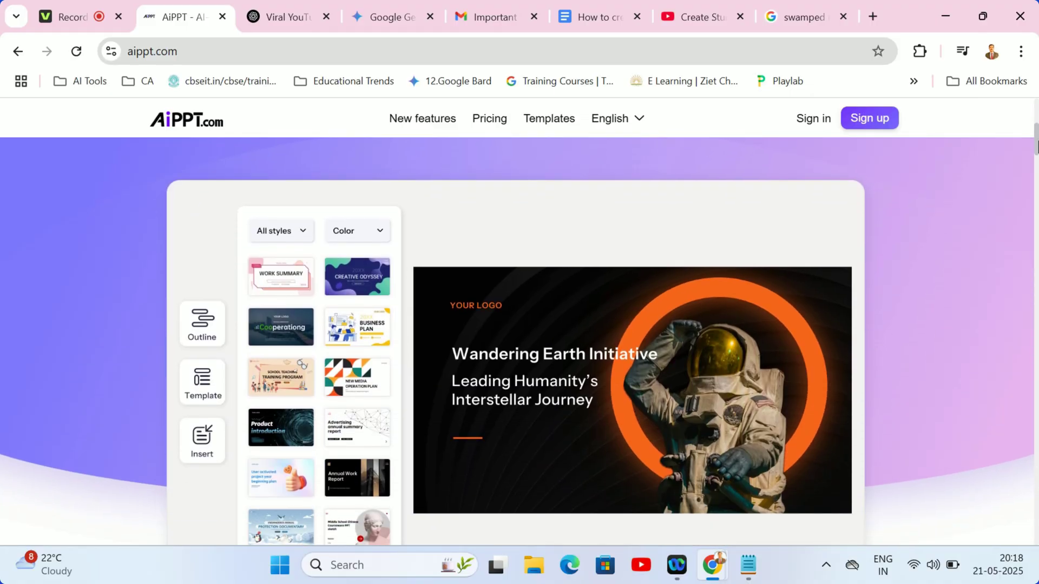
{"action": "scroll", "coordinate": [599, 198], "scroll_direction": "down", "scroll_amount": 1}
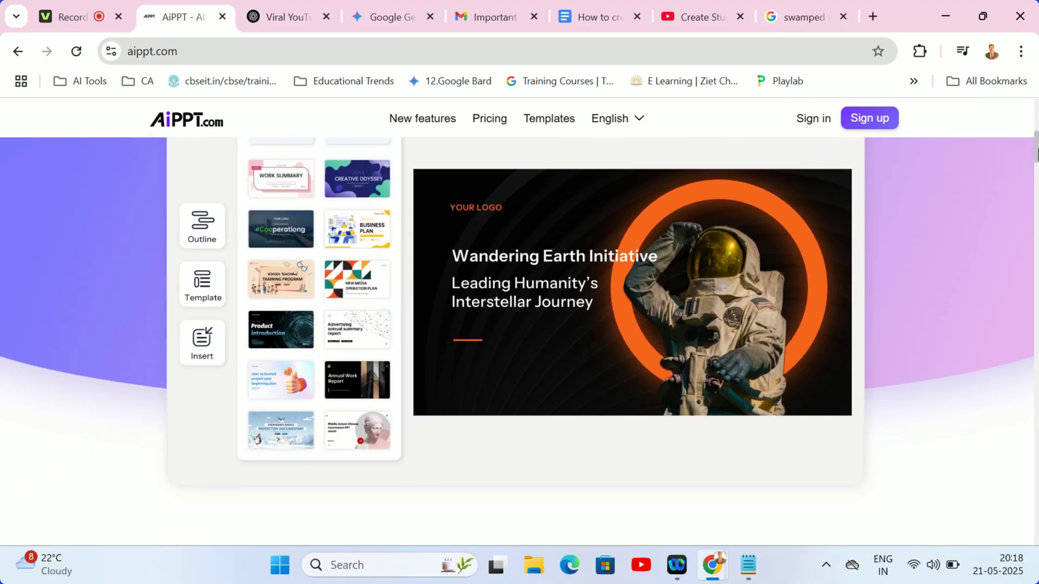
{"action": "left_click_drag", "start_coordinate": [1037, 159], "coordinate": [1038, 211]}
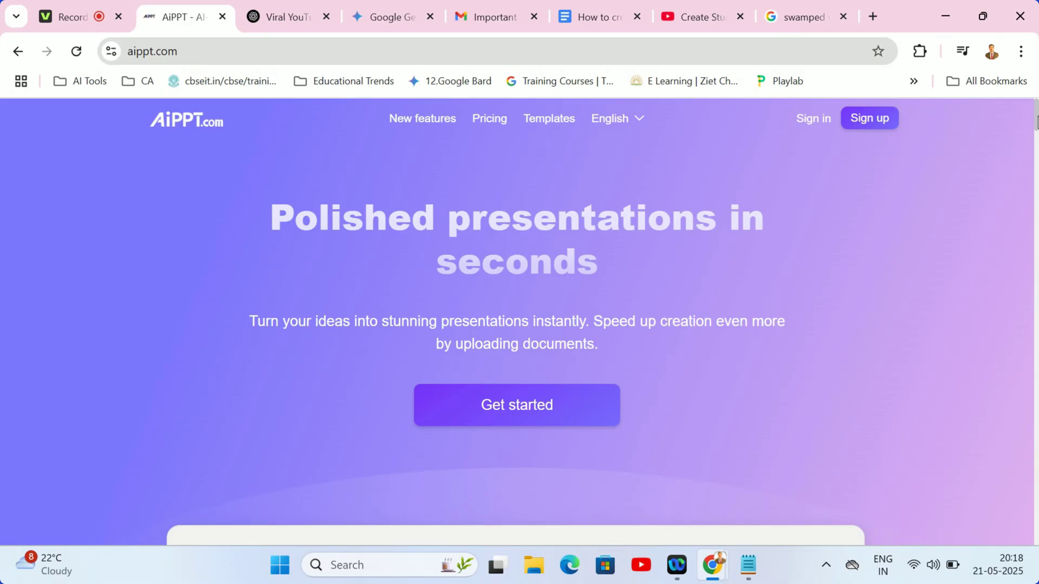
{"action": "left_click_drag", "start_coordinate": [1038, 123], "coordinate": [1037, 154]}
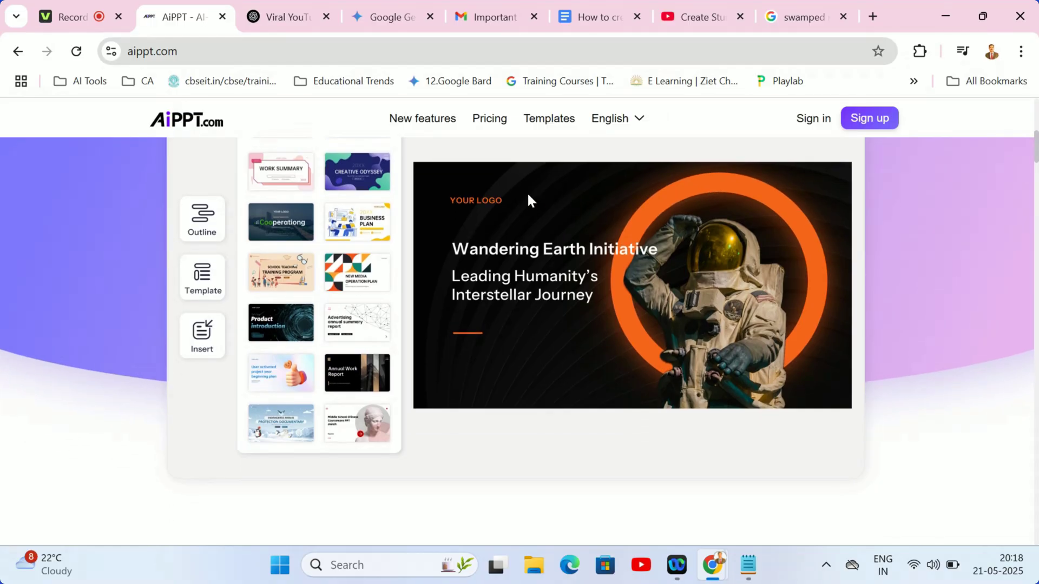
{"action": "scroll", "coordinate": [528, 199], "scroll_direction": "down", "scroll_amount": 5}
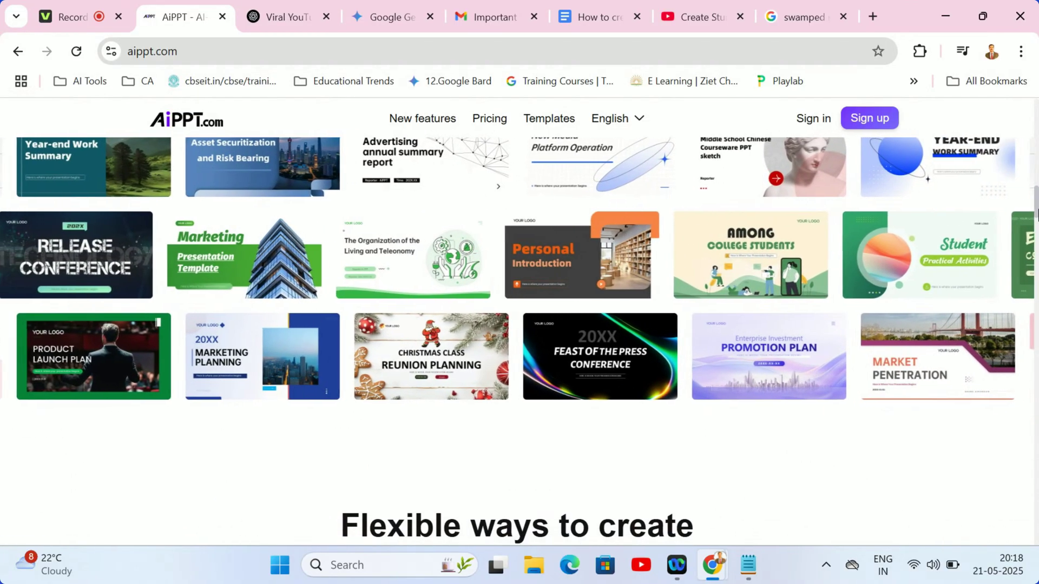
{"action": "left_click_drag", "start_coordinate": [1037, 213], "coordinate": [1037, 257]}
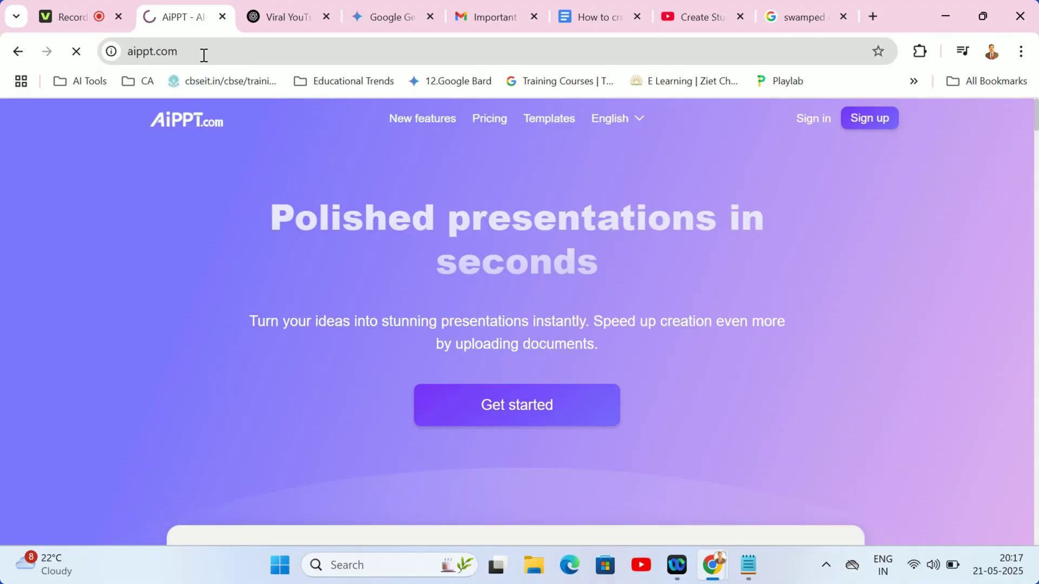
{"action": "left_click_drag", "start_coordinate": [1037, 120], "coordinate": [1036, 154]}
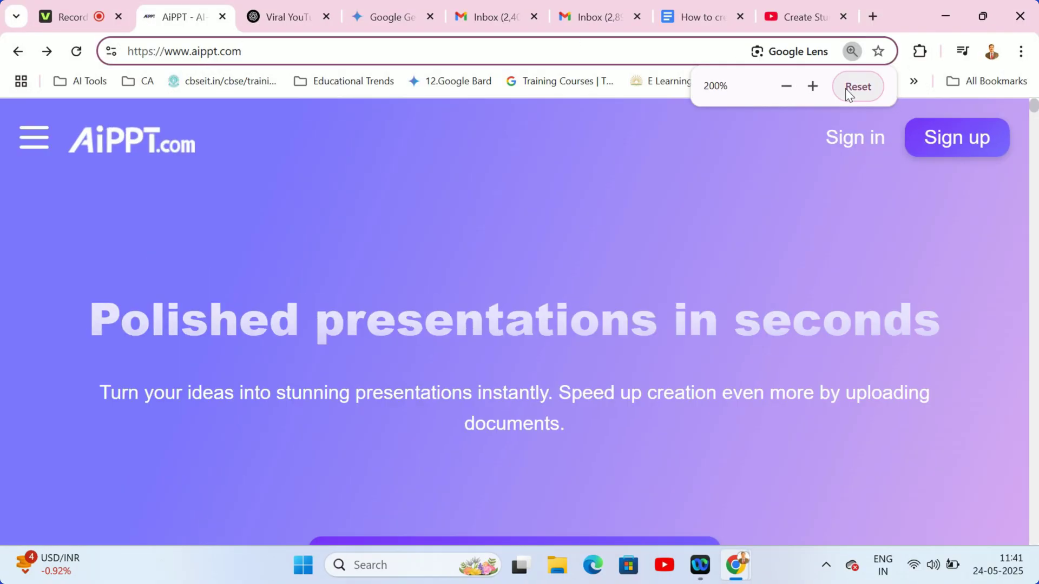
- Enlarge the page with the browser zoom popup, then reset zoom to 100% with Ctrl+0
{"action": "left_click", "coordinate": [719, 177]}
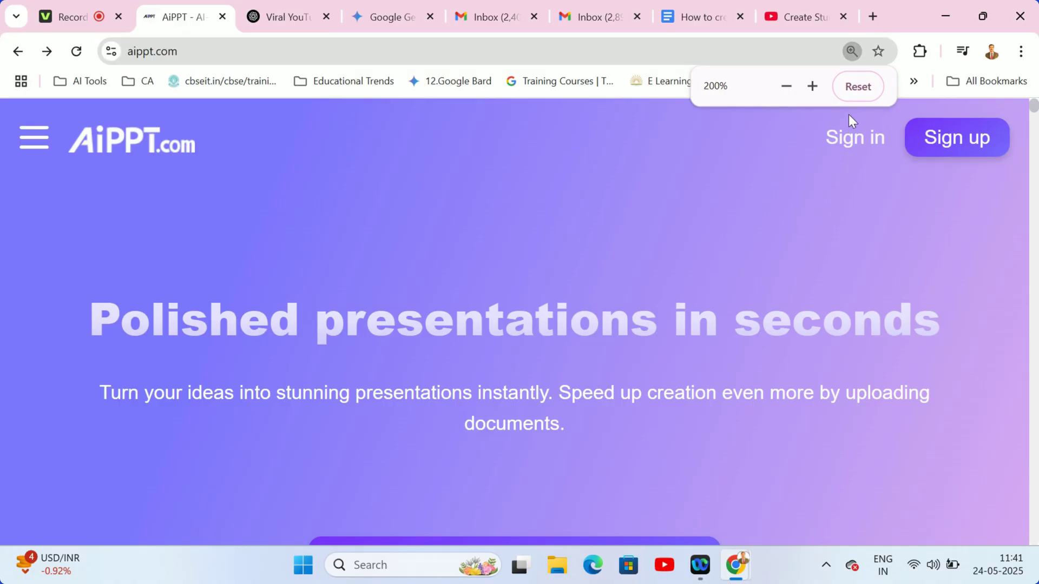
{"action": "left_click", "coordinate": [767, 48]}
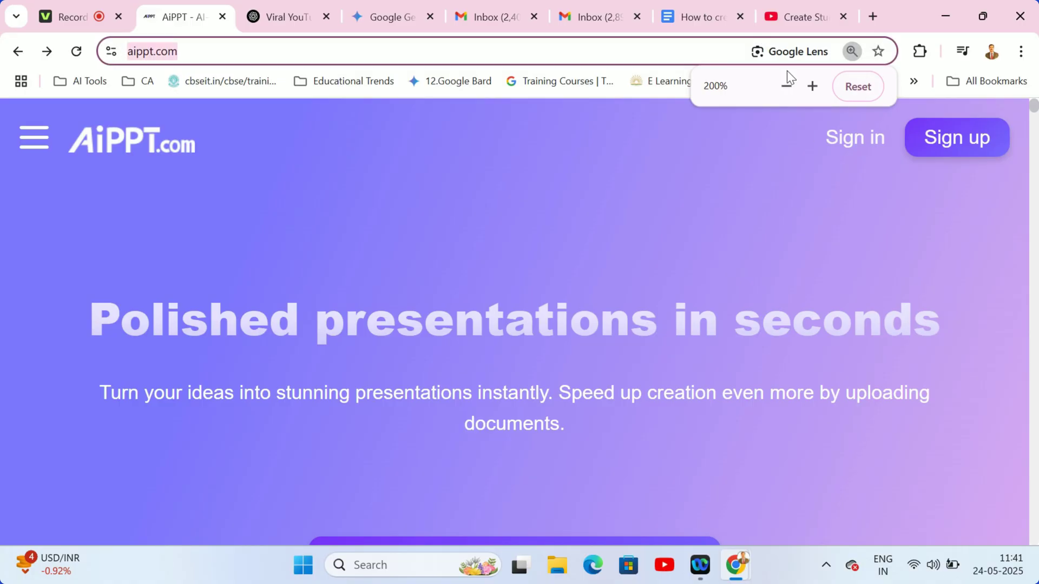
{"action": "left_click", "coordinate": [863, 90]}
{"action": "double_click", "coordinate": [812, 87]}
{"action": "left_click", "coordinate": [812, 86]}
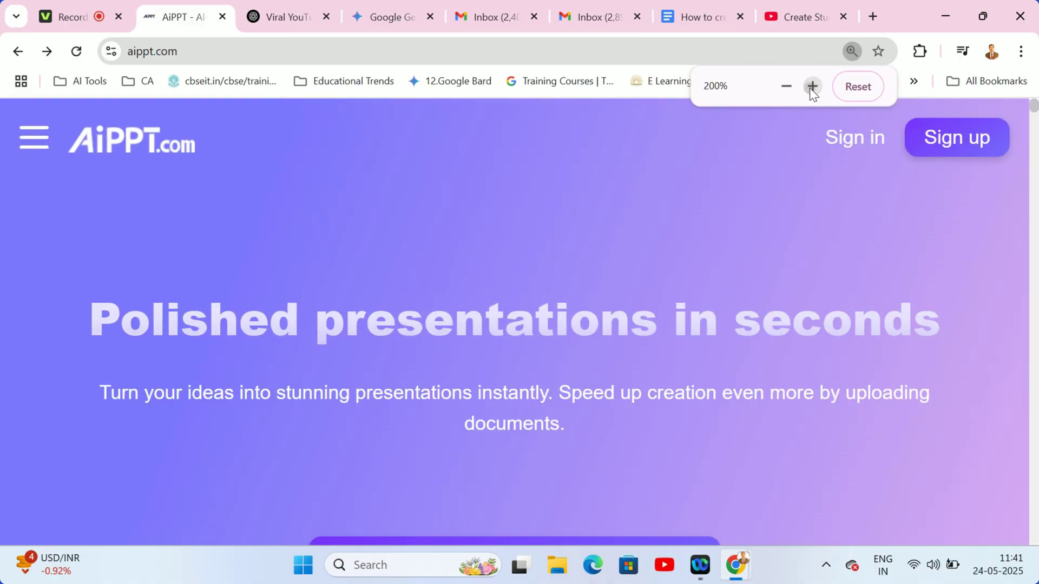
{"action": "double_click", "coordinate": [811, 86]}
{"action": "left_click", "coordinate": [216, 49]}
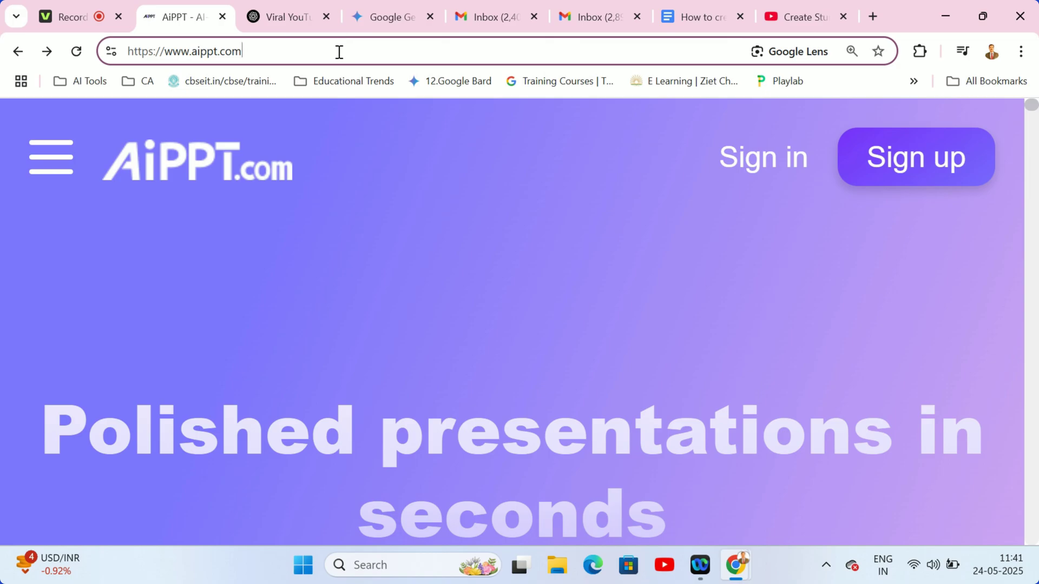
{"action": "left_click", "coordinate": [1028, 138]}
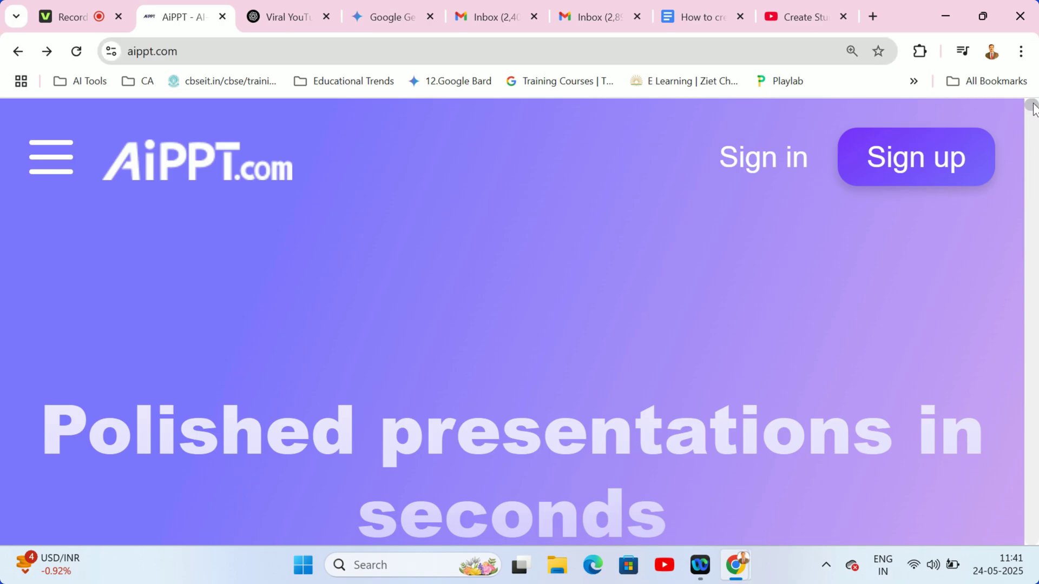
{"action": "left_click_drag", "start_coordinate": [1034, 108], "coordinate": [1034, 142]}
{"action": "key", "text": "ctrl+0"}
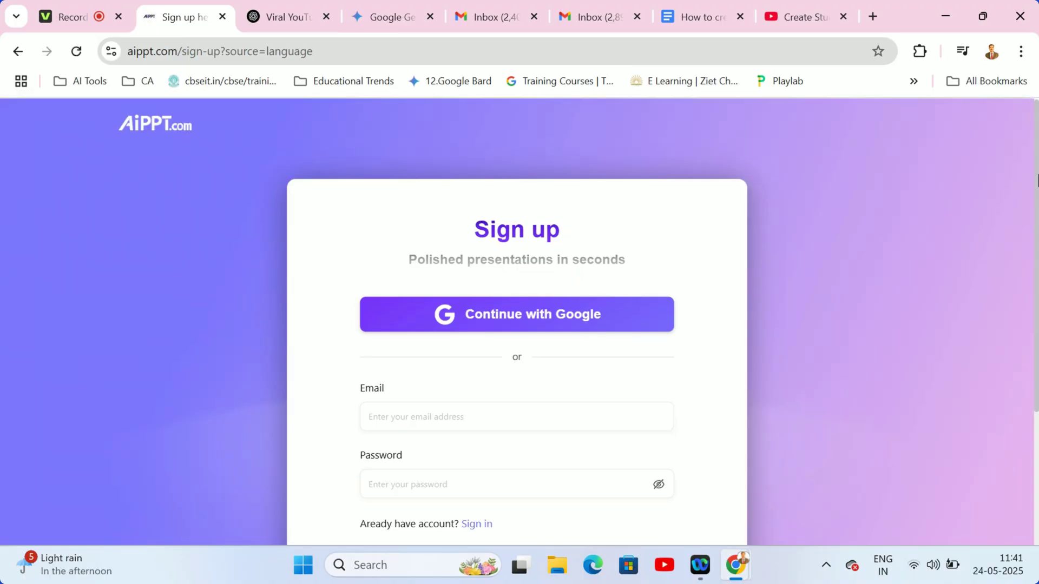
{"action": "left_click_drag", "start_coordinate": [1037, 168], "coordinate": [1038, 210]}
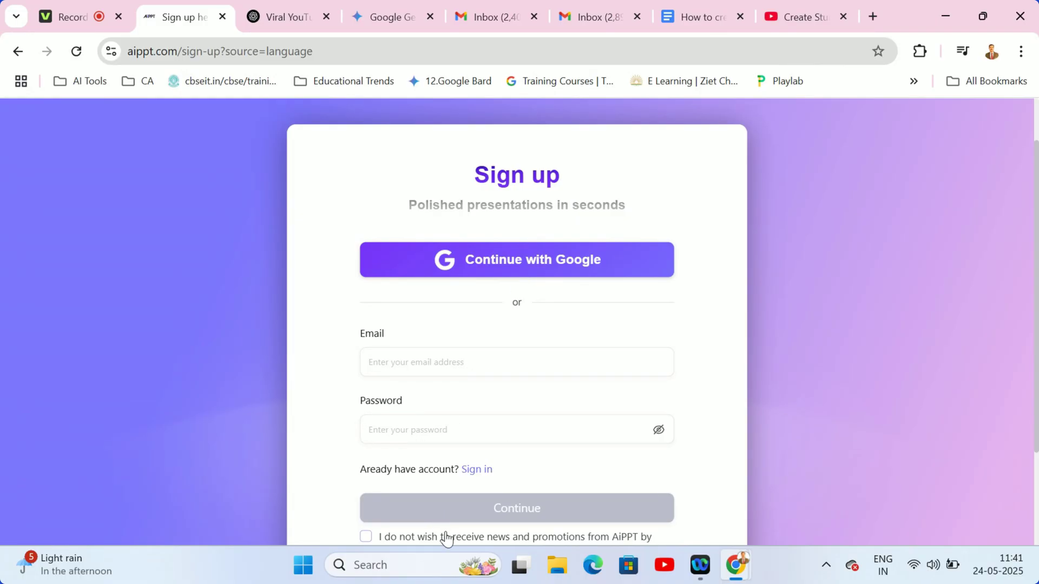
- Sign up via Continue with Google, pick the account, and dismiss the new-features announcement
{"action": "left_click", "coordinate": [501, 269]}
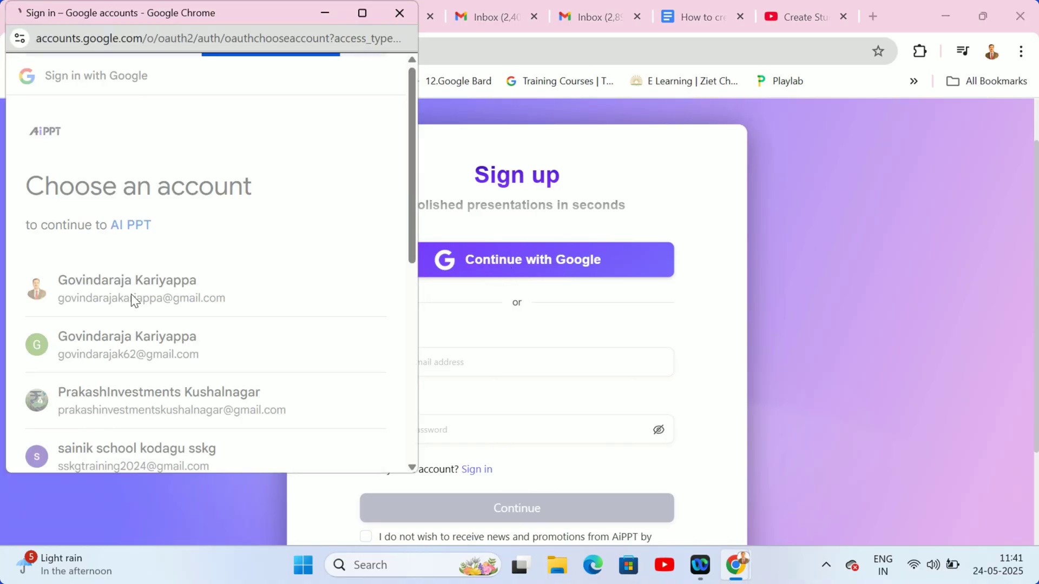
{"action": "left_click", "coordinate": [130, 294]}
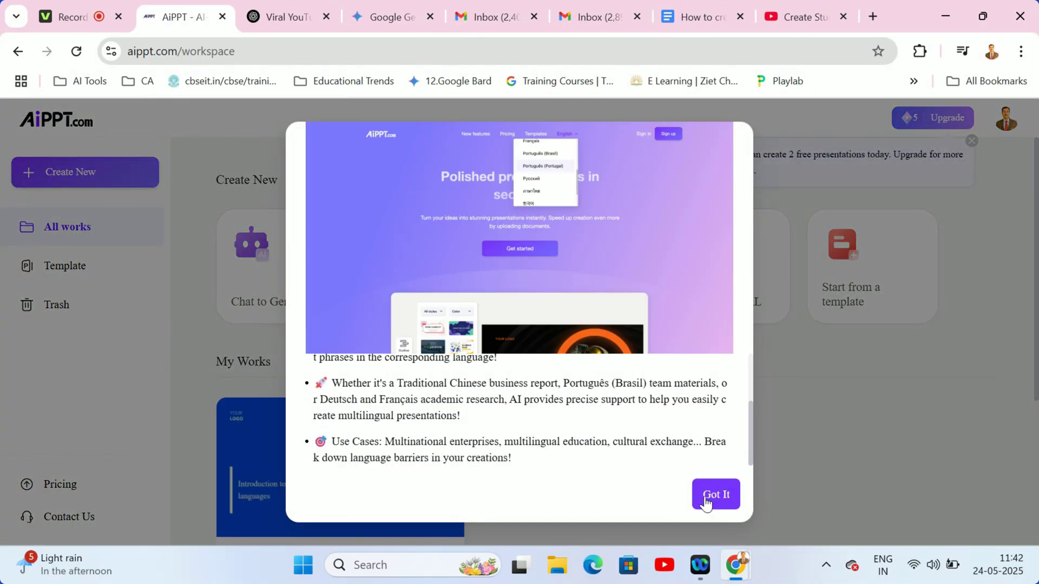
{"action": "left_click", "coordinate": [715, 495]}
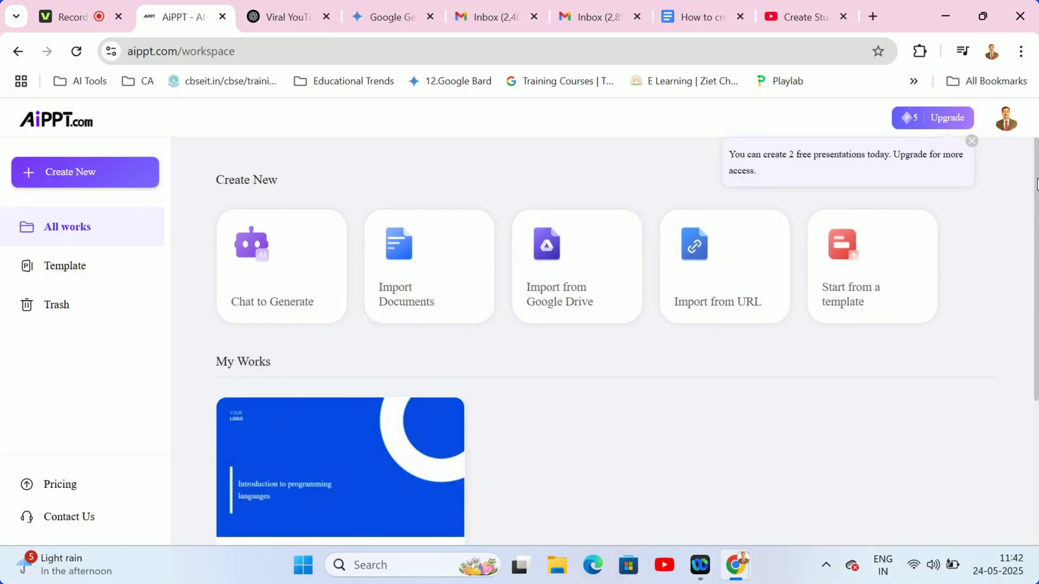
{"action": "scroll", "coordinate": [1038, 177], "scroll_direction": "down", "scroll_amount": 1}
{"action": "scroll", "coordinate": [1037, 175], "scroll_direction": "up", "scroll_amount": 1}
{"action": "left_click_drag", "start_coordinate": [1037, 249], "coordinate": [1038, 335]}
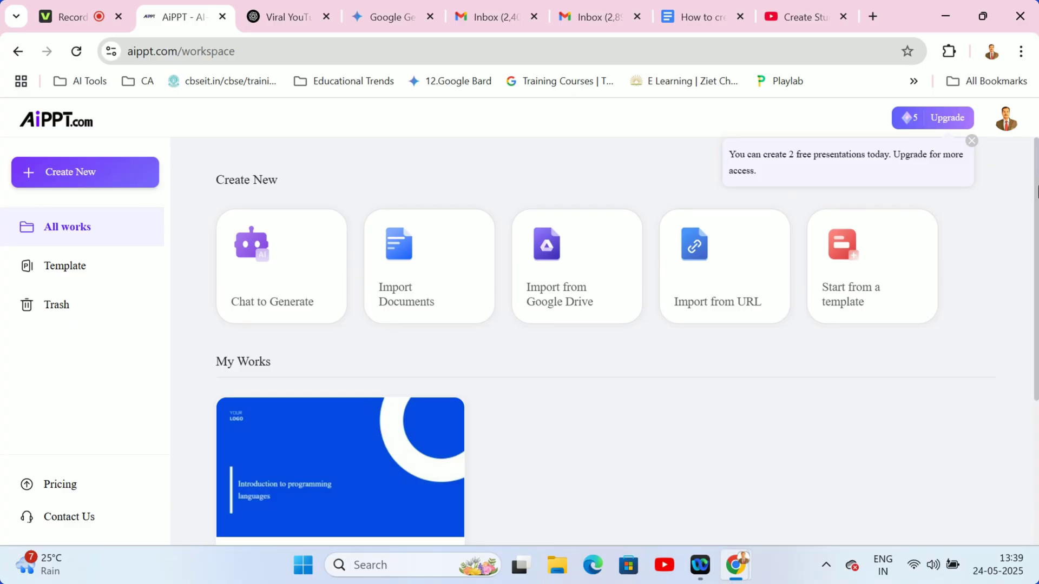
{"action": "mouse_move", "coordinate": [1037, 191]}
{"action": "left_mouse_down"}
{"action": "mouse_move", "coordinate": [1035, 231]}
{"action": "mouse_move", "coordinate": [98, 153]}
{"action": "left_mouse_up"}
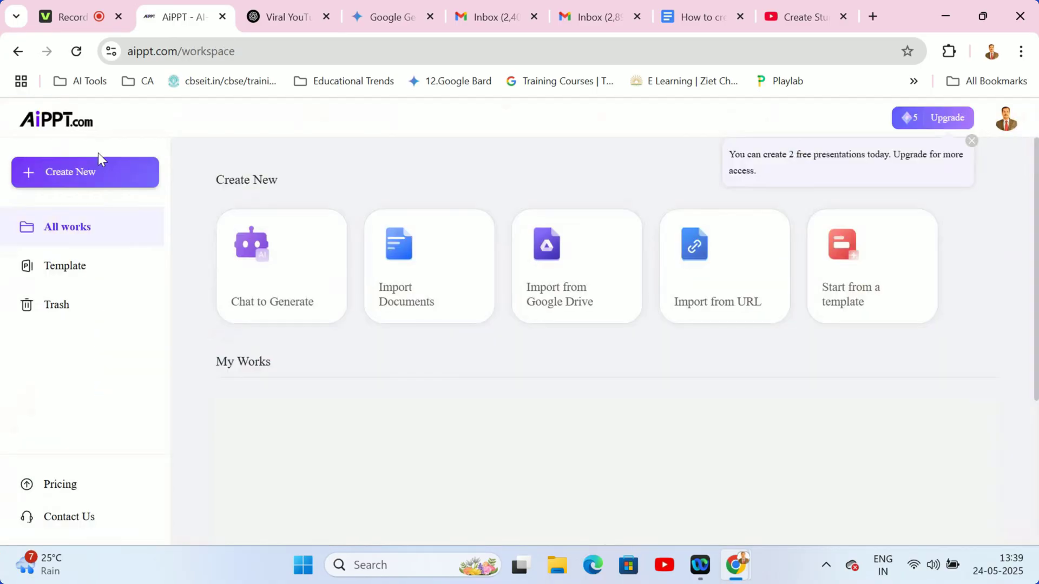
- Start a new presentation, paste the Newton's laws Class 9 CBSE topic, keep English, and send it for an outline
{"action": "left_click", "coordinate": [51, 172]}
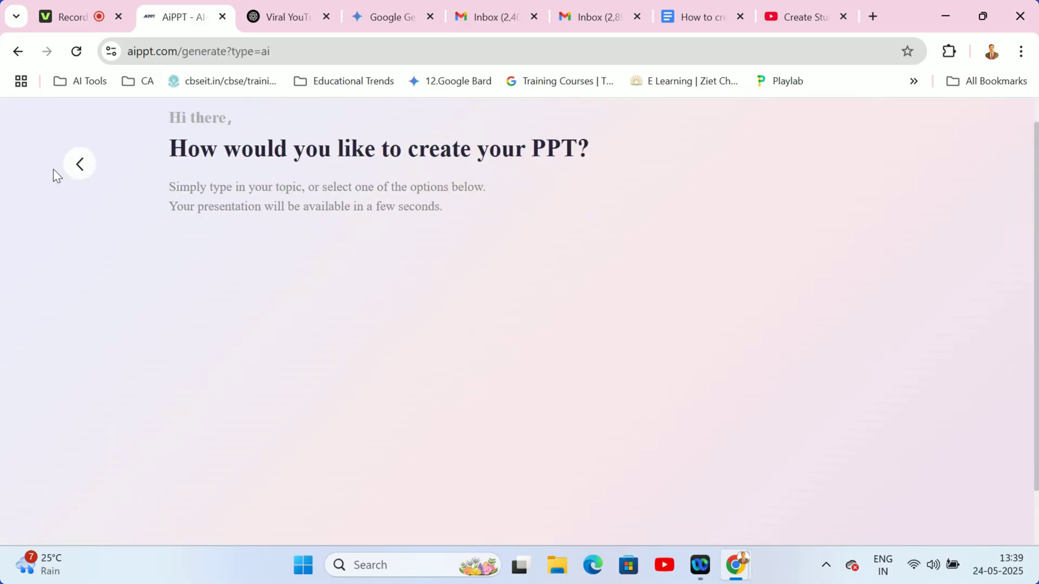
{"action": "left_click_drag", "start_coordinate": [1037, 350], "coordinate": [1034, 268]}
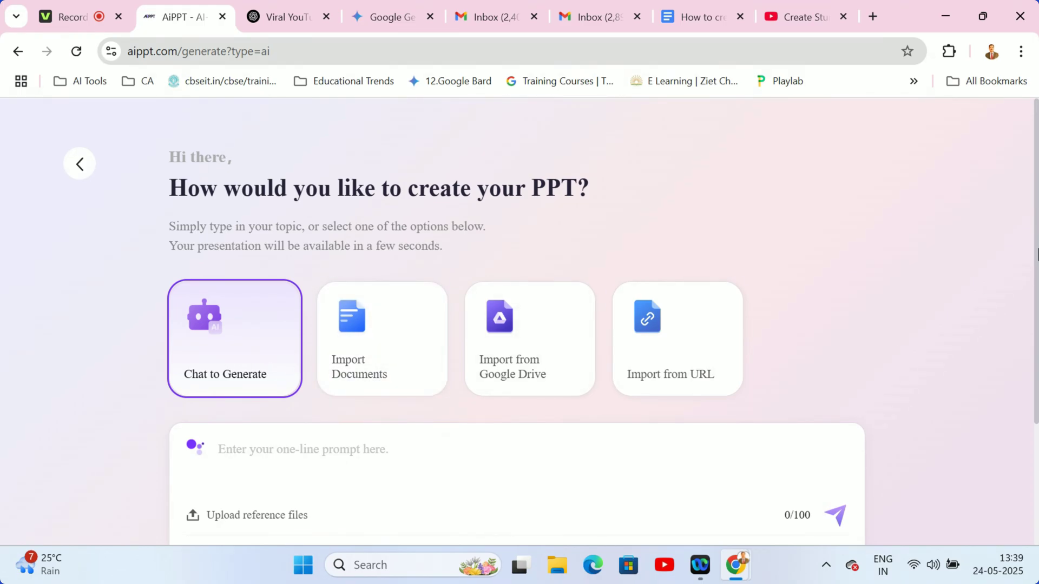
{"action": "left_click_drag", "start_coordinate": [1038, 235], "coordinate": [1037, 303]}
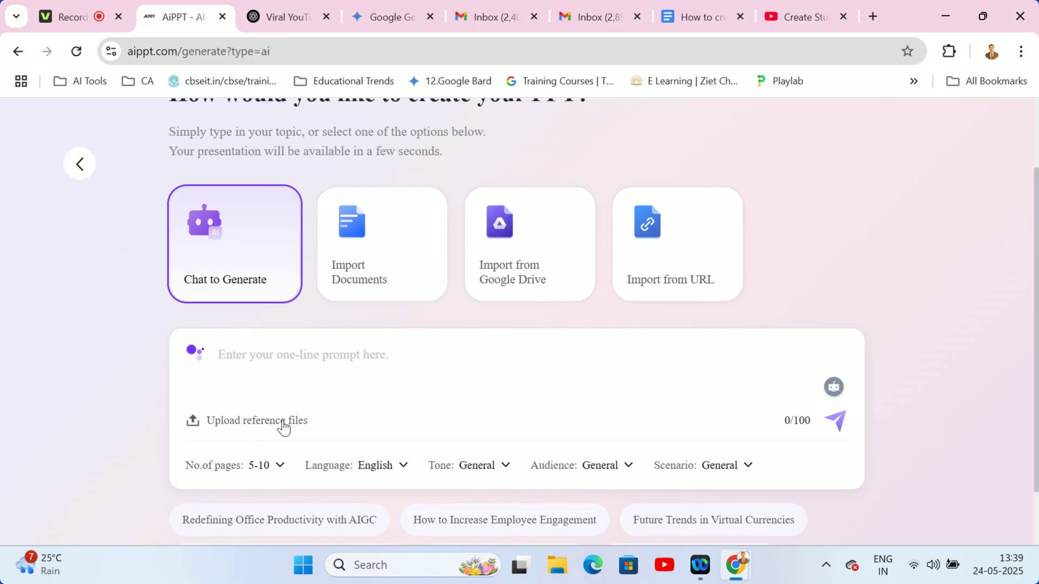
{"action": "type", "text": "Newton’s laws of motion for Class 9 as per the CBSE N C E R T syllabus."}
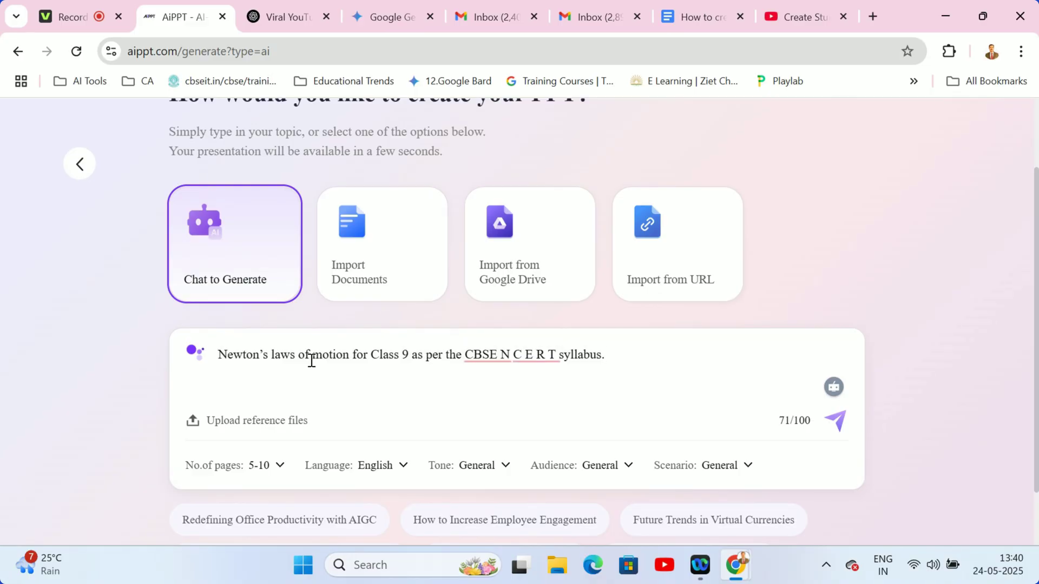
{"action": "left_click", "coordinate": [404, 468]}
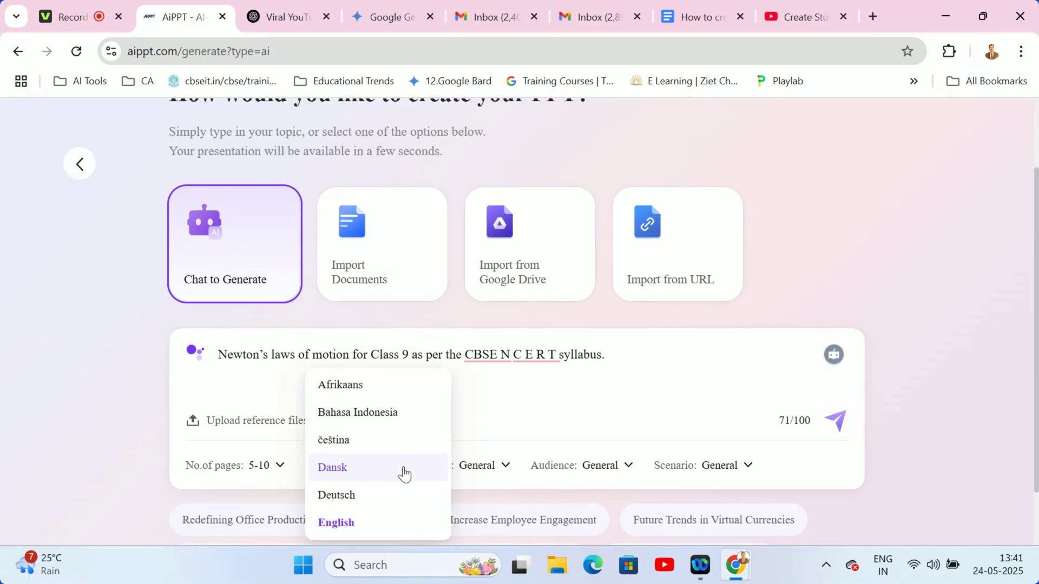
{"action": "left_click", "coordinate": [333, 531]}
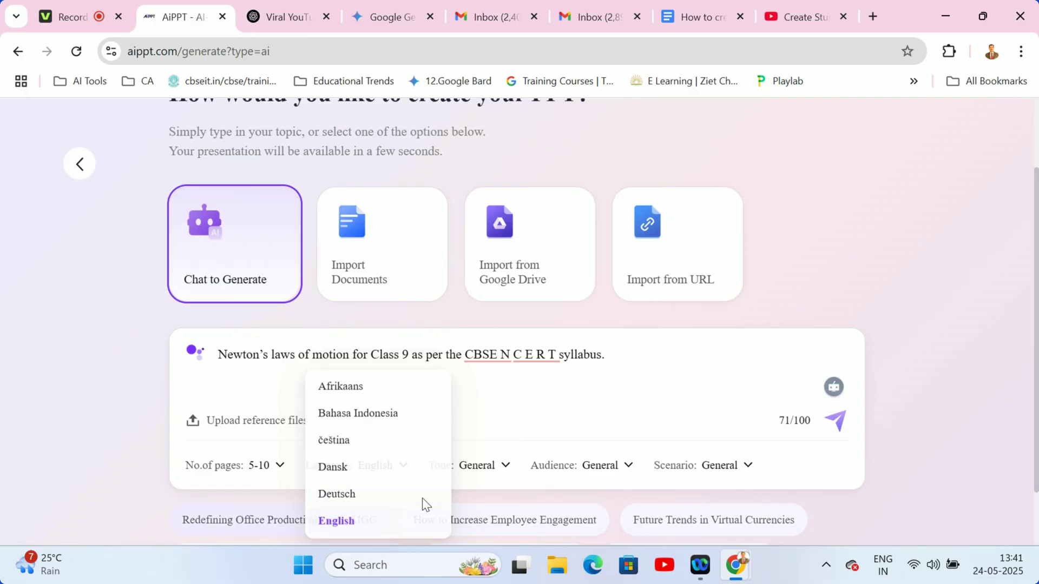
{"action": "left_click", "coordinate": [509, 472]}
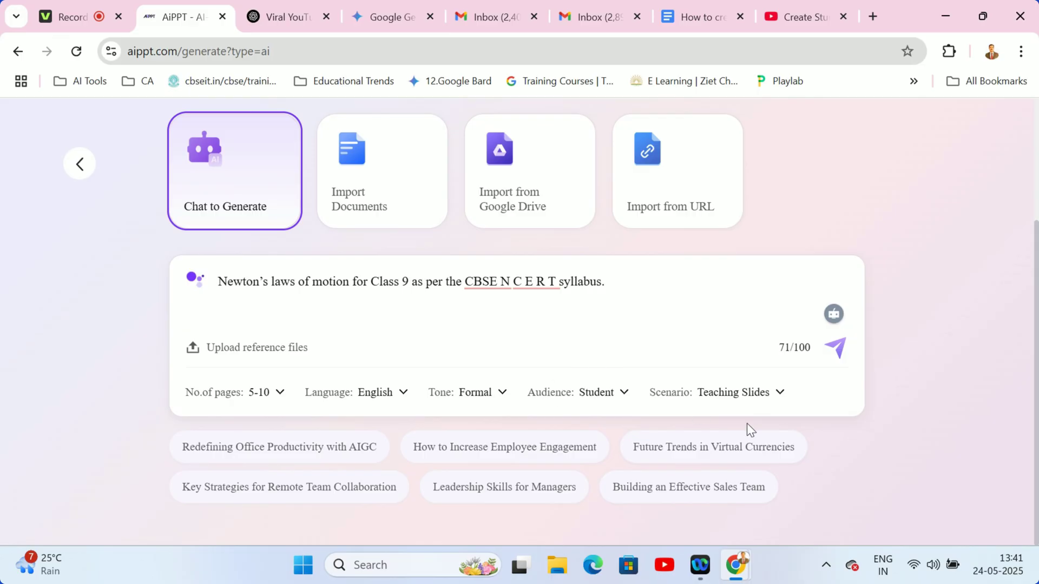
{"action": "left_click", "coordinate": [838, 354]}
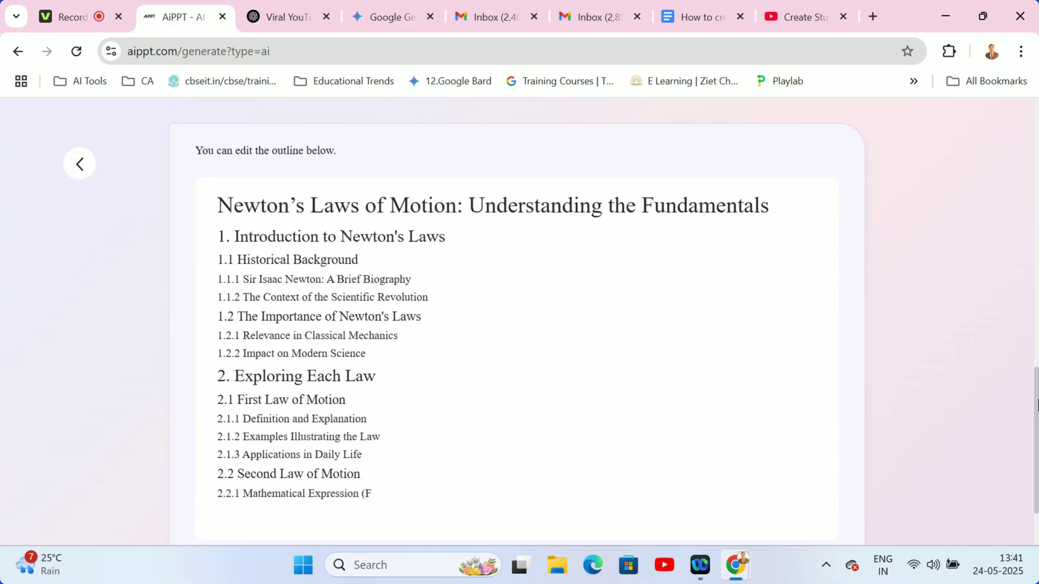
- Choose the Project Plan Urban Planning cartoon template and generate the PPT from the outline
{"action": "left_click_drag", "start_coordinate": [1037, 406], "coordinate": [1038, 419]}
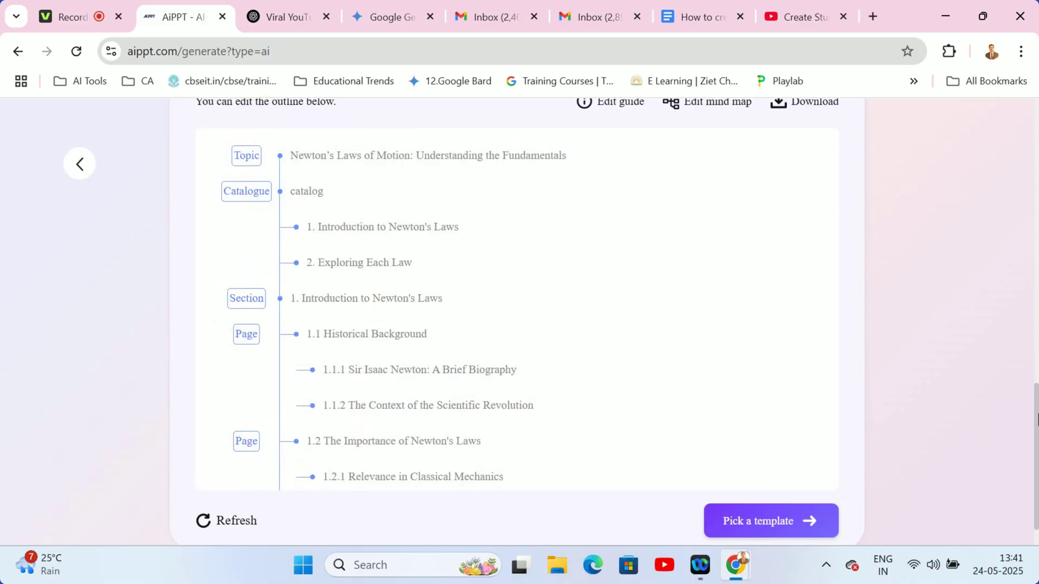
{"action": "scroll", "coordinate": [921, 446], "scroll_direction": "down", "scroll_amount": 1}
{"action": "left_click", "coordinate": [759, 489]}
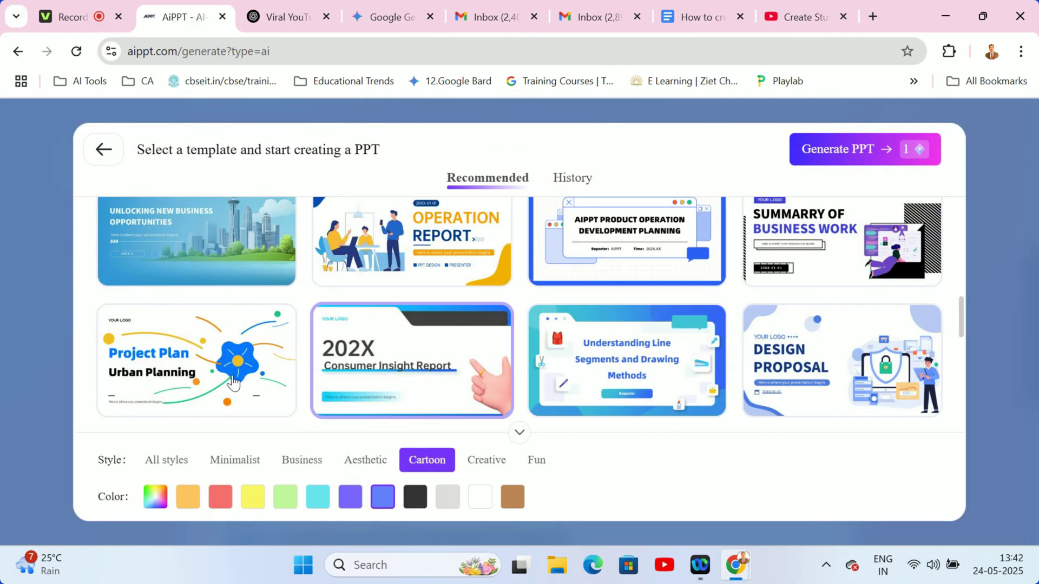
{"action": "left_click", "coordinate": [233, 383]}
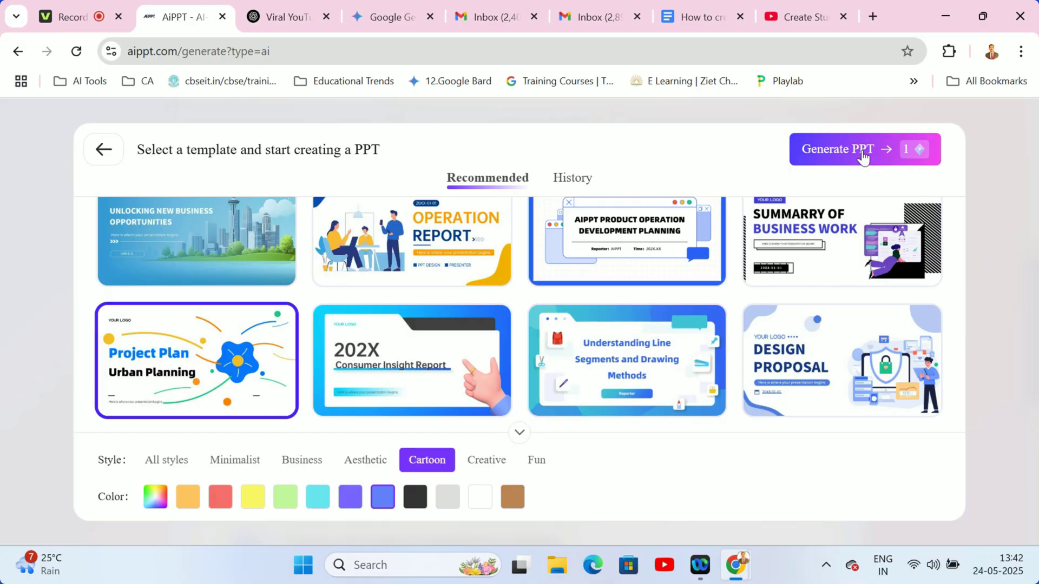
{"action": "left_click", "coordinate": [861, 151]}
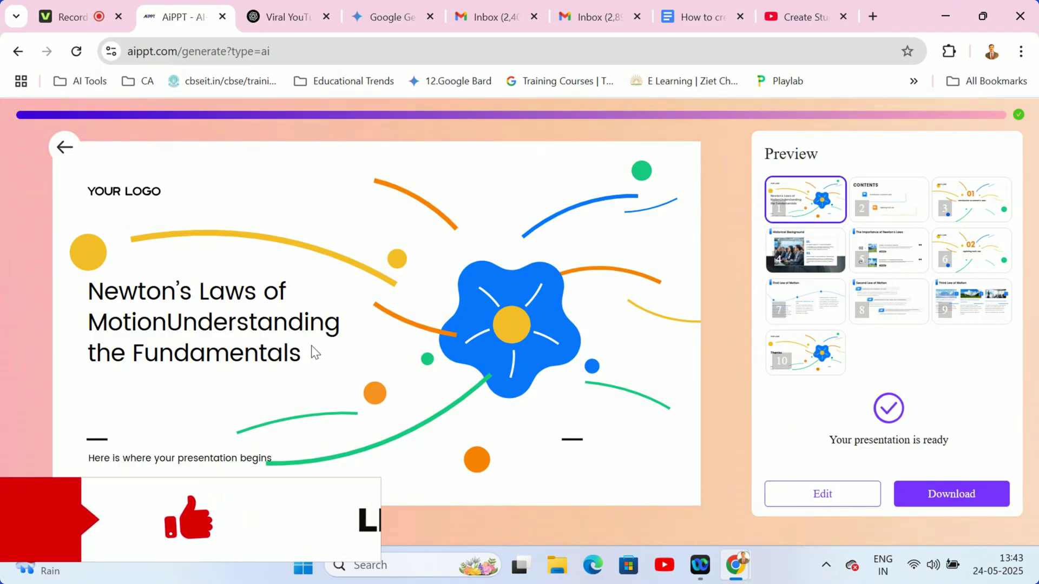
- Preview the Contents, Introduction and Historical Background slides, then browse the editor filmstrip back to the title slide
{"action": "left_click", "coordinate": [899, 210]}
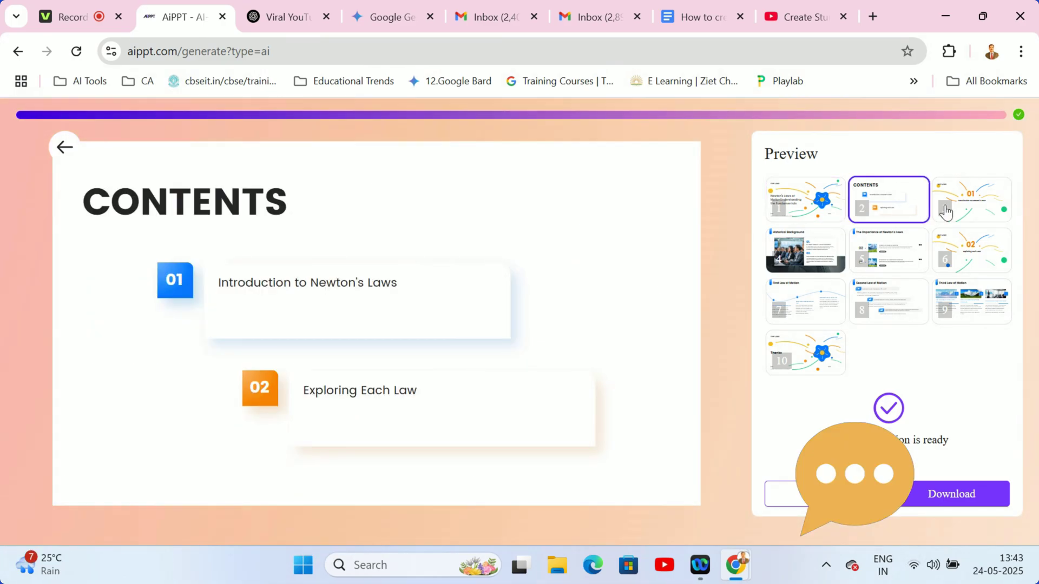
{"action": "left_click", "coordinate": [957, 206]}
{"action": "left_click", "coordinate": [812, 273]}
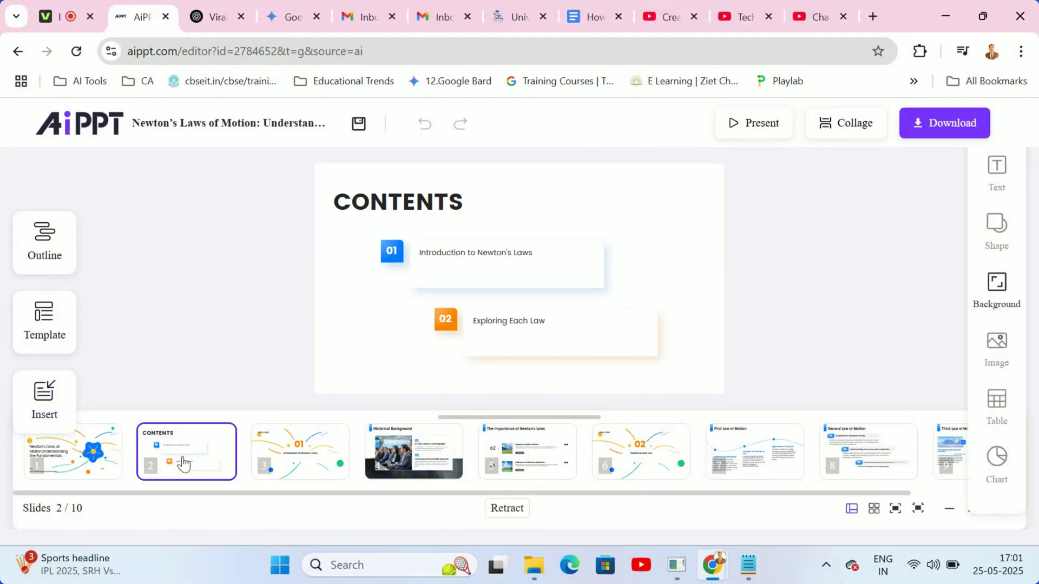
{"action": "left_click", "coordinate": [56, 463]}
{"action": "left_click", "coordinate": [191, 466]}
{"action": "left_click", "coordinate": [436, 468]}
{"action": "left_click", "coordinate": [94, 471]}
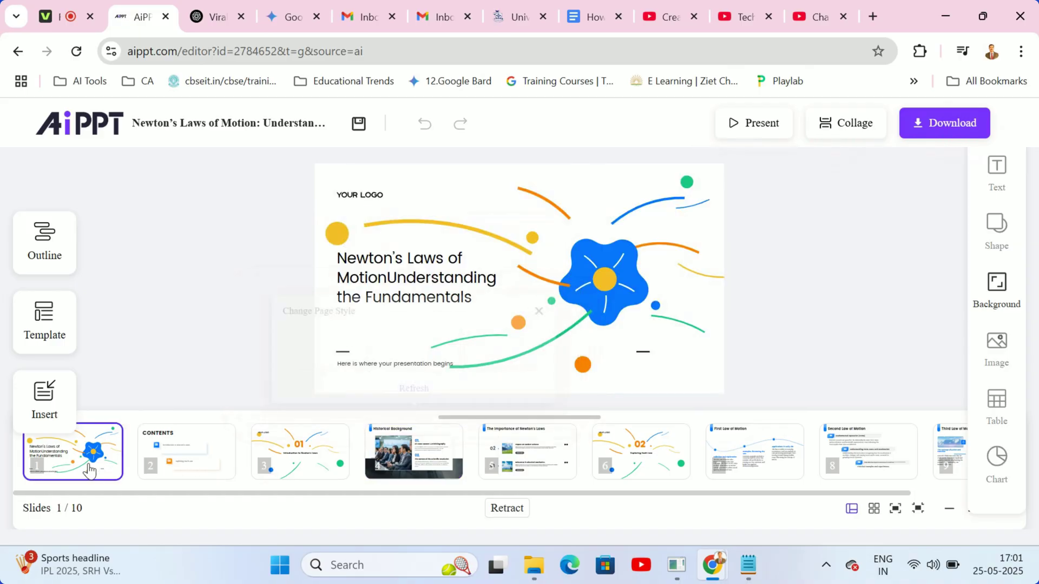
- Go to the First Law of Motion slide and select its Definition and Explanation paragraph for formatting
{"action": "left_click", "coordinate": [212, 466]}
{"action": "left_click", "coordinate": [755, 451]}
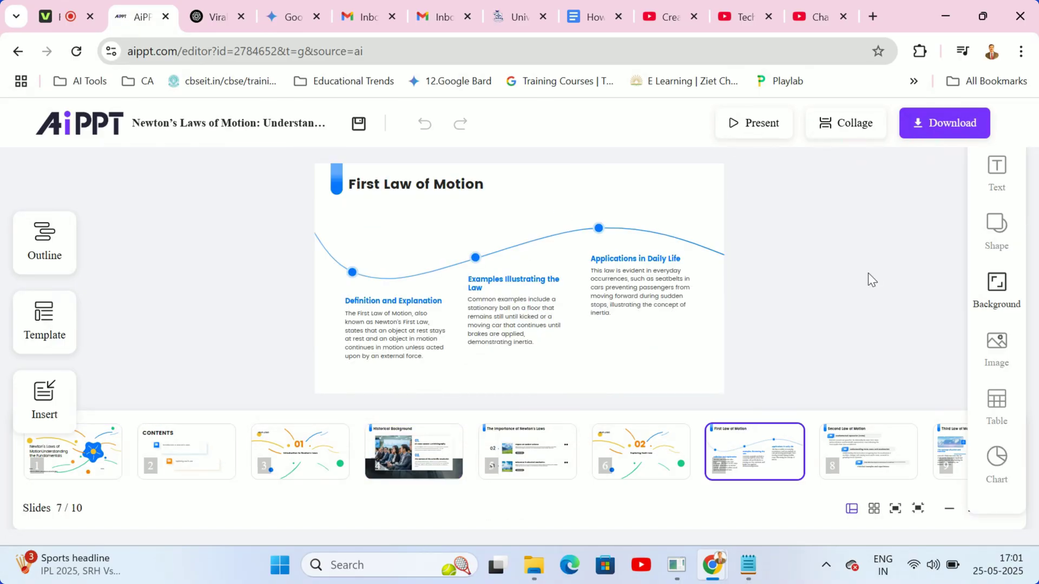
{"action": "left_click", "coordinate": [378, 342]}
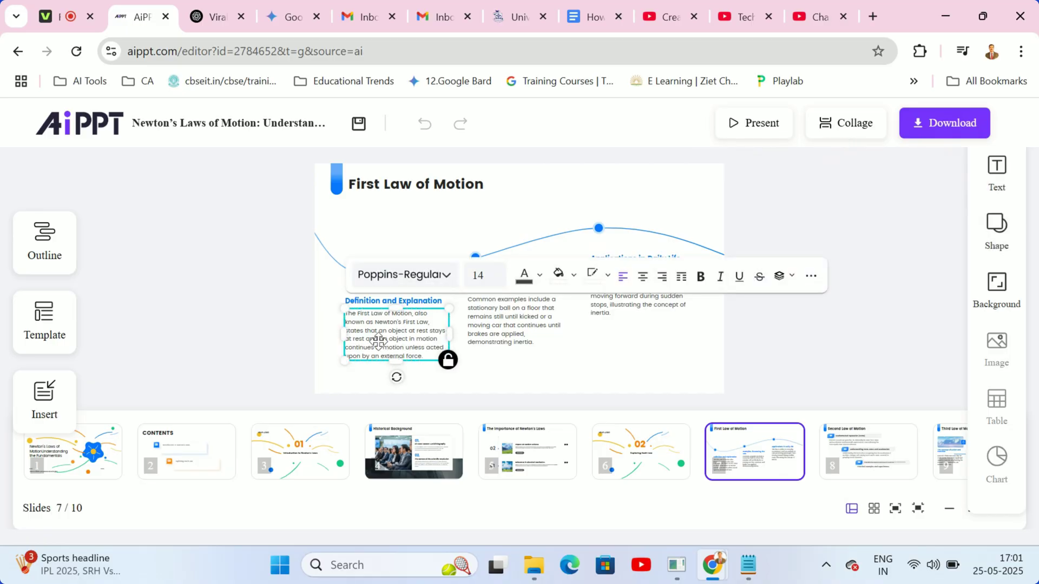
{"action": "left_click", "coordinate": [998, 171]}
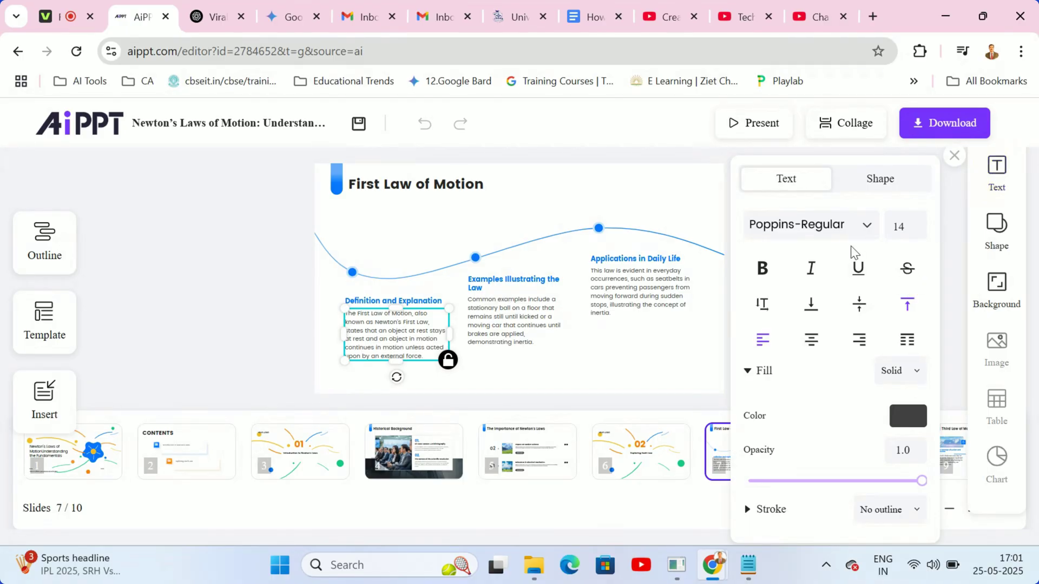
- Toggle bold and justify on the paragraph and widen its text box so it reflows
{"action": "left_click", "coordinate": [763, 270]}
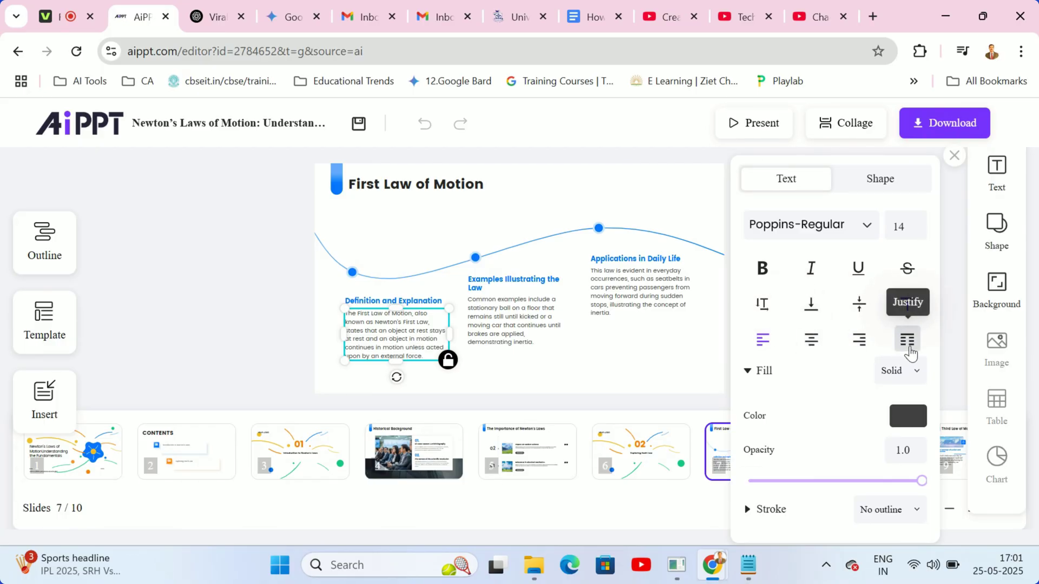
{"action": "left_click", "coordinate": [908, 341]}
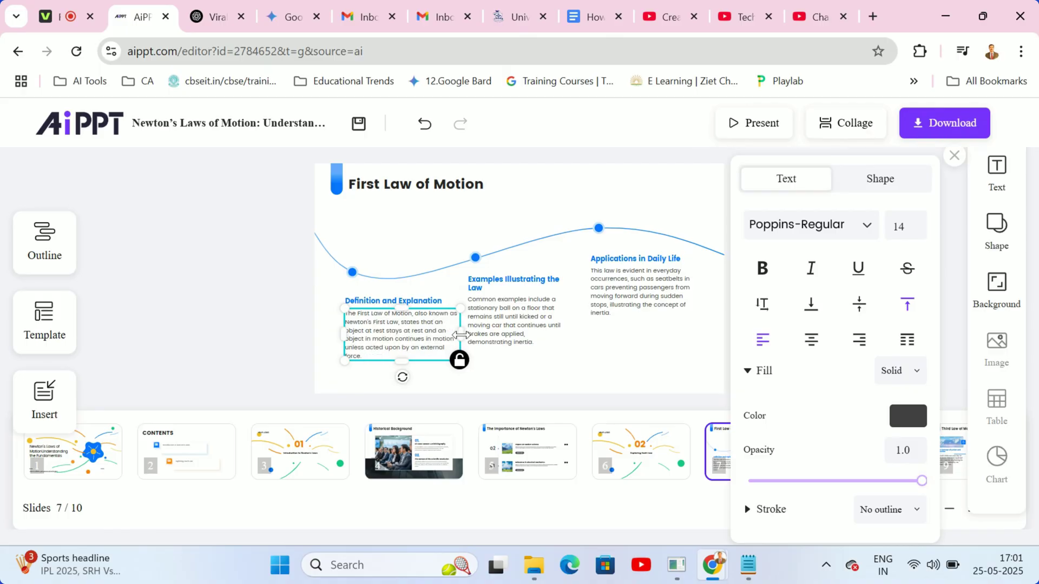
{"action": "left_click_drag", "start_coordinate": [449, 335], "coordinate": [434, 334]}
{"action": "left_click", "coordinate": [244, 349]}
{"action": "left_click", "coordinate": [39, 406]}
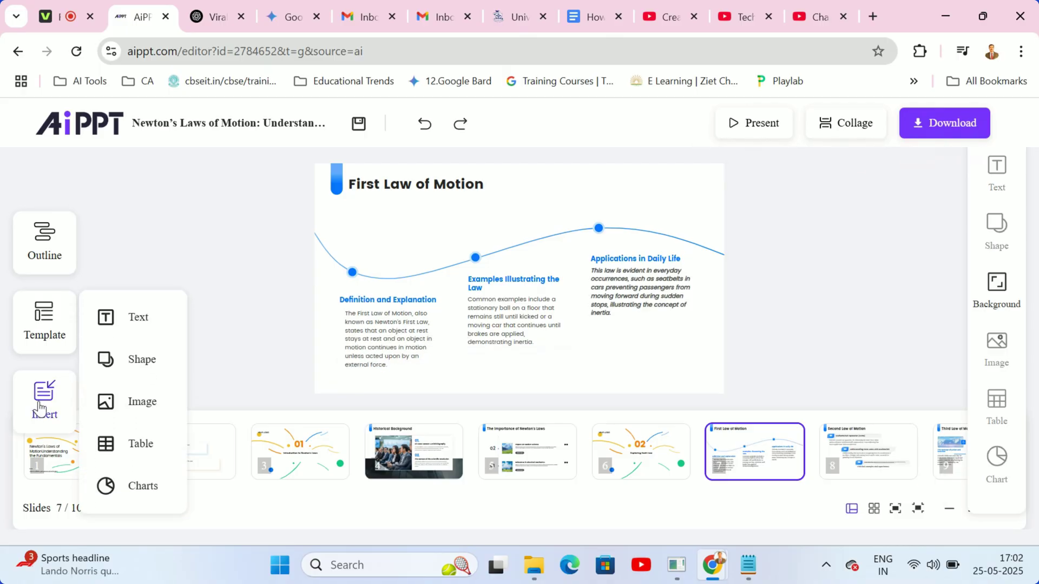
- Upload the How to Make Linkedin Profile Professional image from Downloads and move it toward the slide centre
{"action": "left_click", "coordinate": [145, 408]}
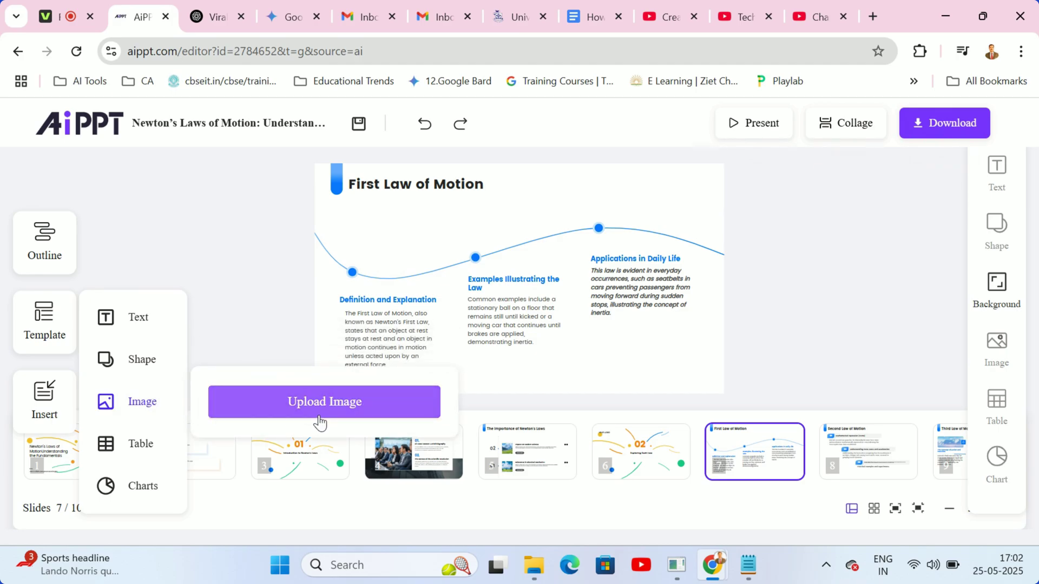
{"action": "left_click", "coordinate": [318, 410]}
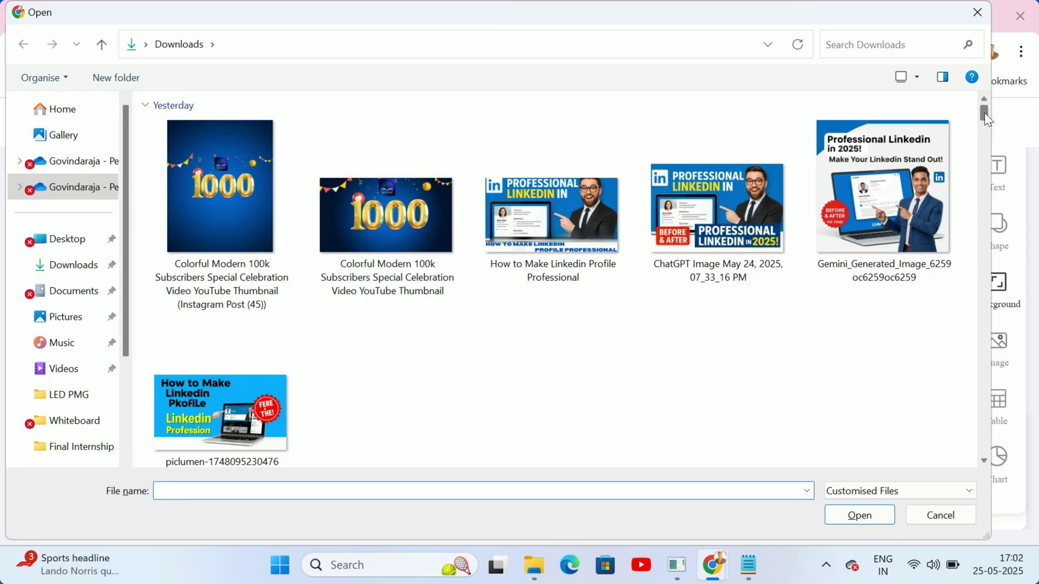
{"action": "left_click_drag", "start_coordinate": [985, 113], "coordinate": [597, 228]}
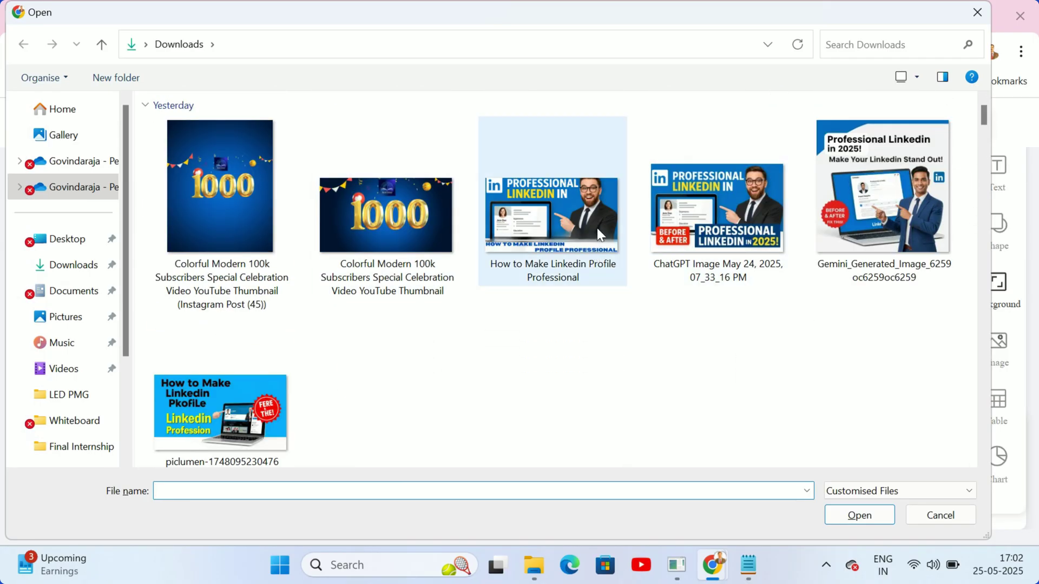
{"action": "left_click", "coordinate": [545, 225]}
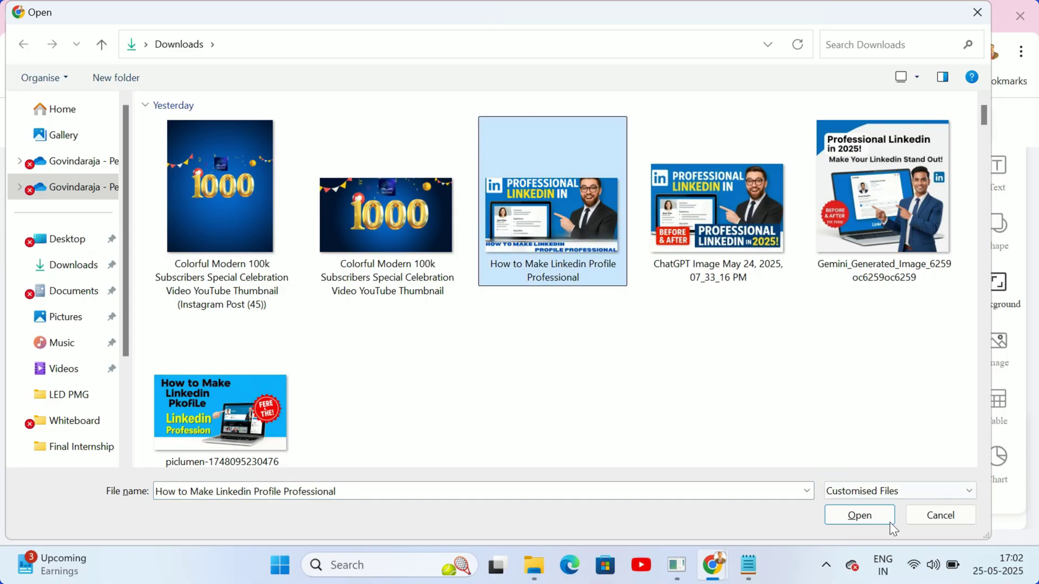
{"action": "left_click", "coordinate": [860, 515]}
{"action": "mouse_move", "coordinate": [532, 244]}
{"action": "left_mouse_down"}
{"action": "mouse_move", "coordinate": [587, 215]}
{"action": "mouse_move", "coordinate": [493, 224]}
{"action": "left_mouse_up"}
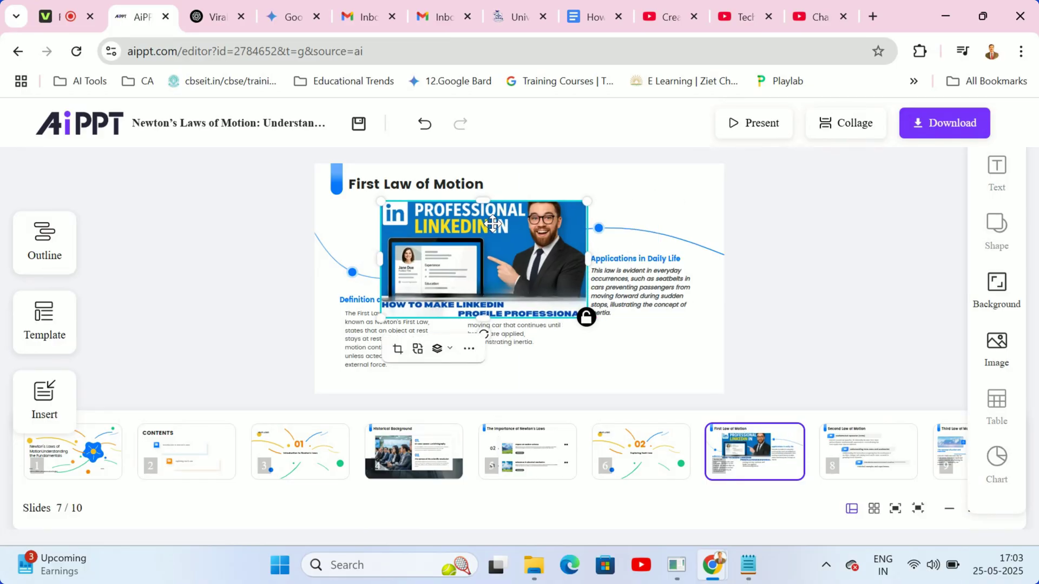
{"action": "left_click", "coordinate": [44, 322]}
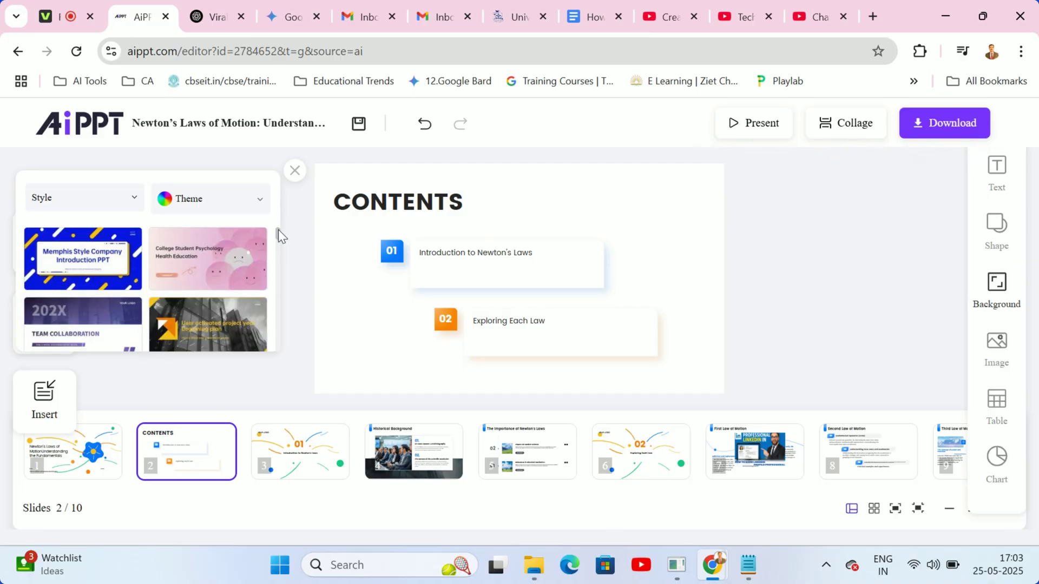
{"action": "left_click_drag", "start_coordinate": [279, 230], "coordinate": [278, 266]}
- Filter the Template panel to Creative then Cartoon styles without applying a new design
{"action": "left_click", "coordinate": [251, 206]}
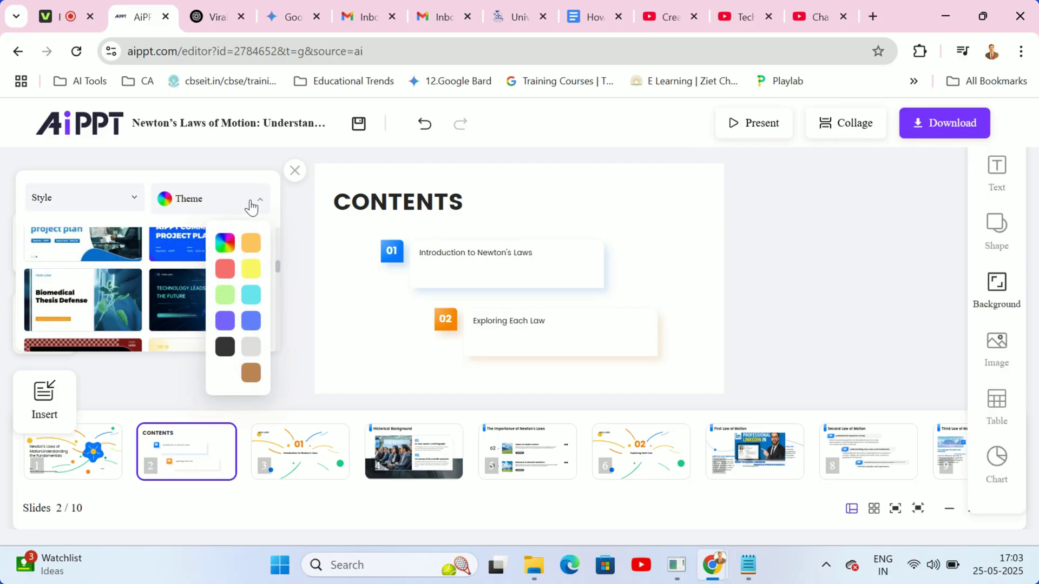
{"action": "left_click", "coordinate": [130, 199]}
{"action": "left_click", "coordinate": [52, 289]}
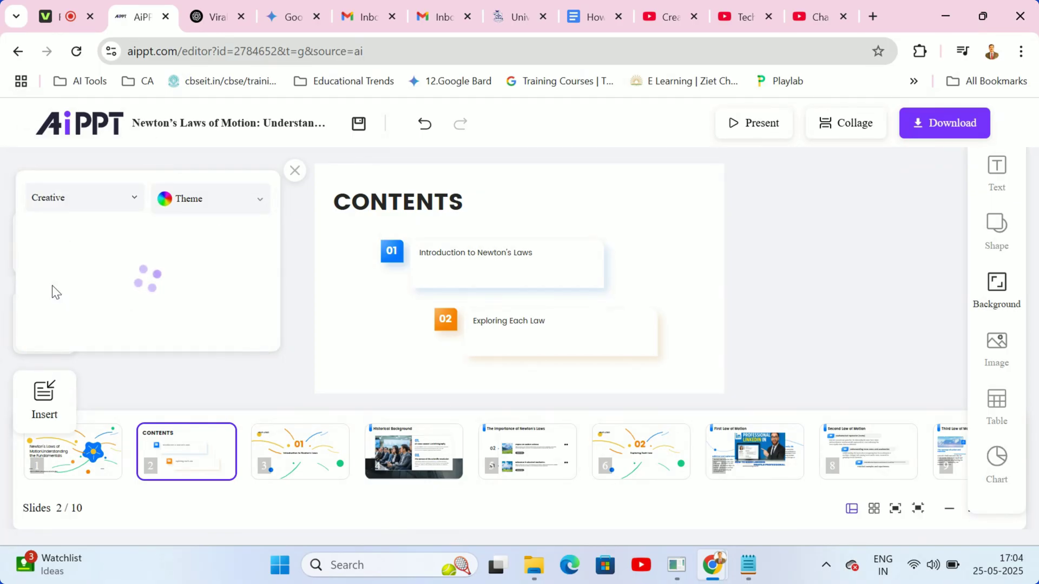
{"action": "left_click", "coordinate": [124, 208]}
{"action": "left_click", "coordinate": [50, 261]}
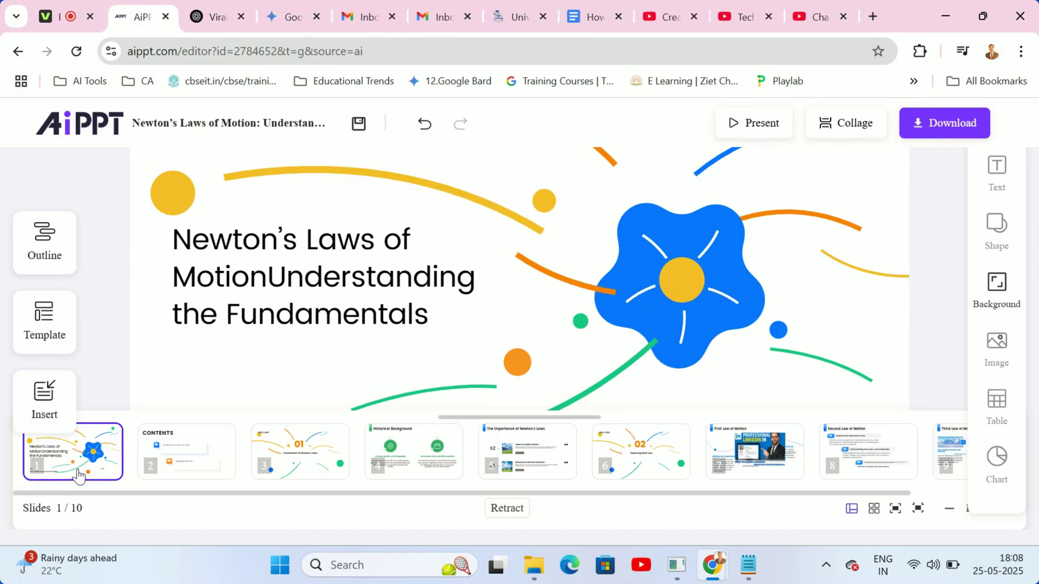
- Step through the Contents, Introduction, importance and Exploring Each Law slides, then bring up Download
{"action": "left_click", "coordinate": [175, 461]}
{"action": "left_click", "coordinate": [292, 463]}
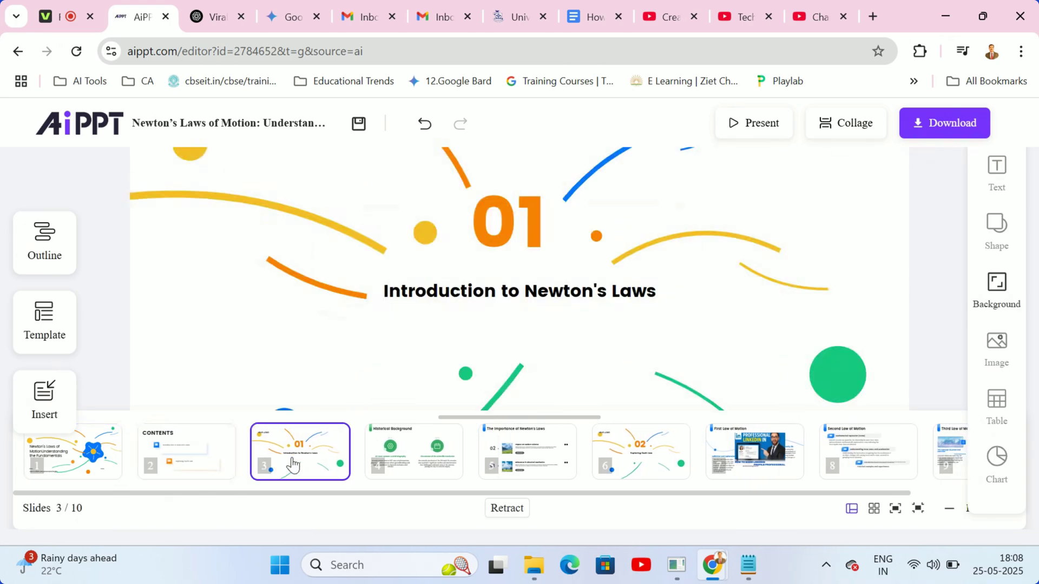
{"action": "left_click", "coordinate": [394, 470]}
{"action": "left_click", "coordinate": [528, 460]}
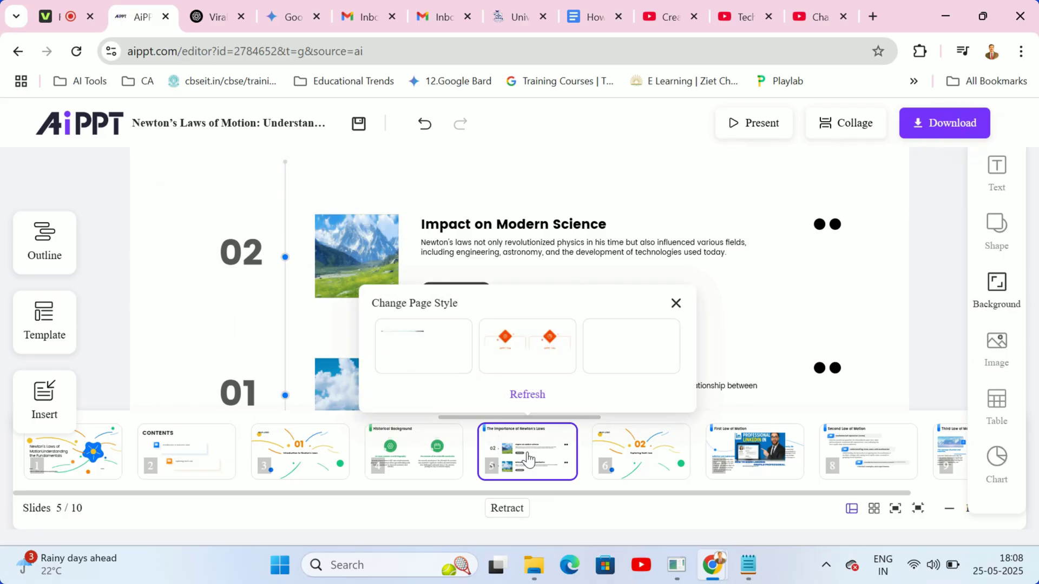
{"action": "left_click", "coordinate": [650, 462]}
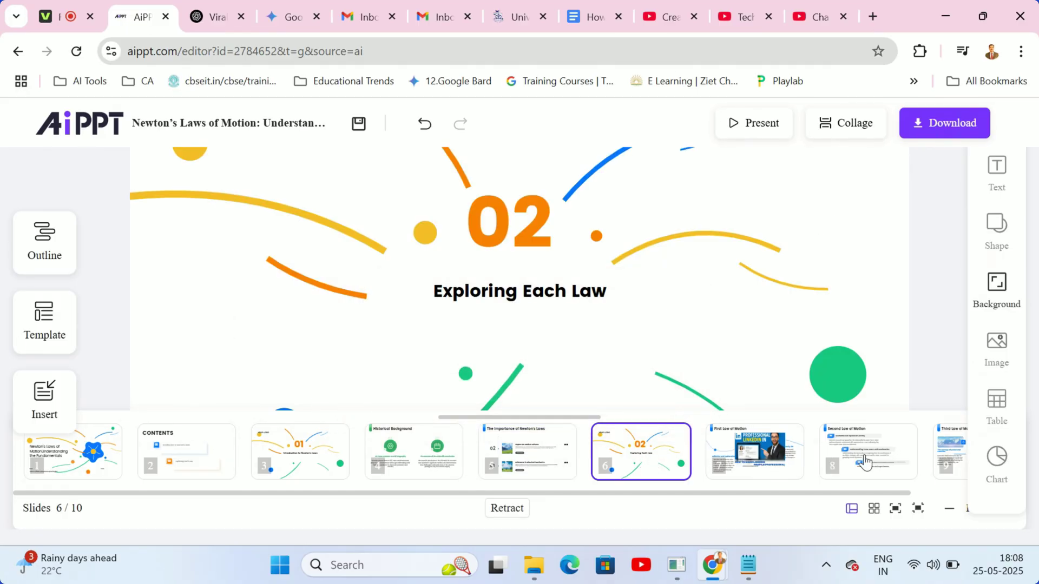
{"action": "left_click", "coordinate": [940, 124]}
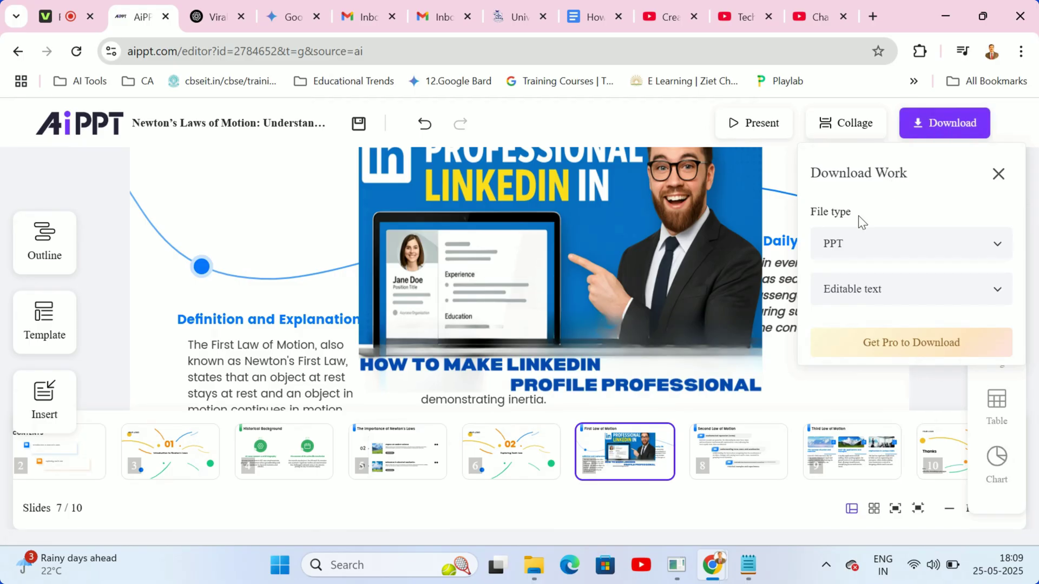
- Compare PPT and Image in the File type list, settling on PPT for the export opened in PowerPoint
{"action": "left_click", "coordinate": [997, 252]}
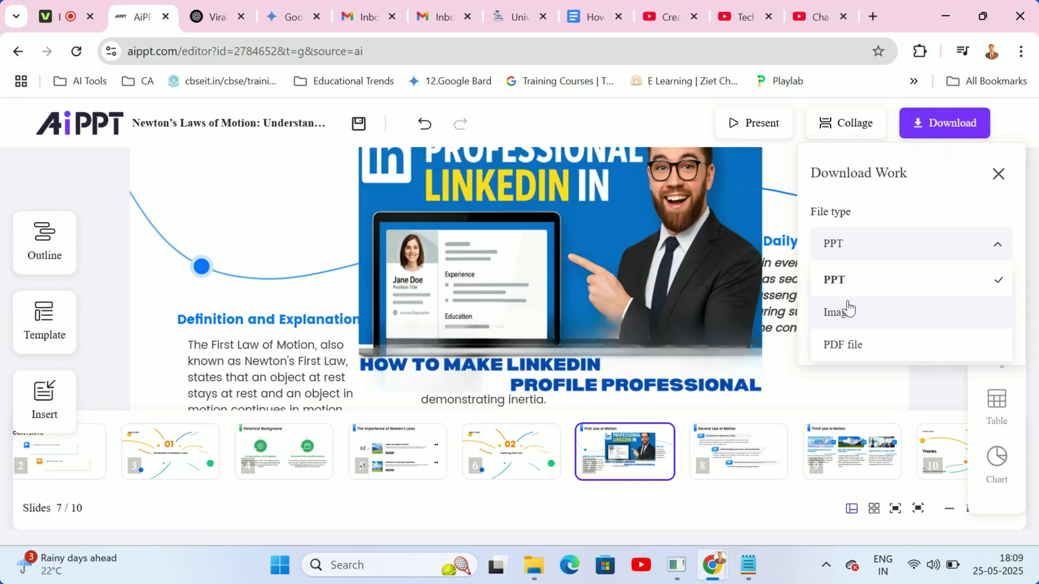
{"action": "left_click", "coordinate": [847, 284]}
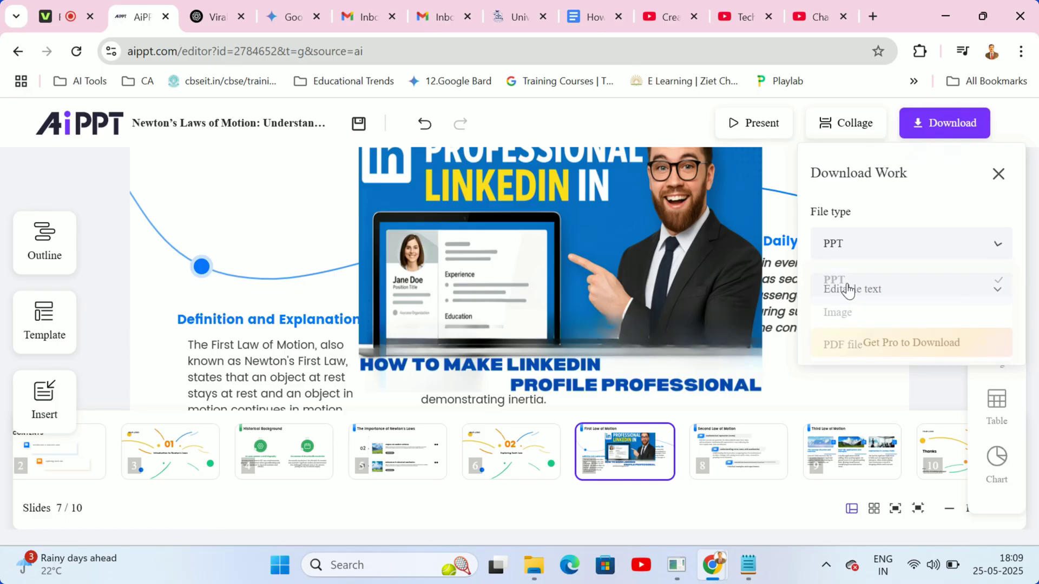
{"action": "left_click", "coordinate": [998, 251]}
{"action": "left_click", "coordinate": [882, 318]}
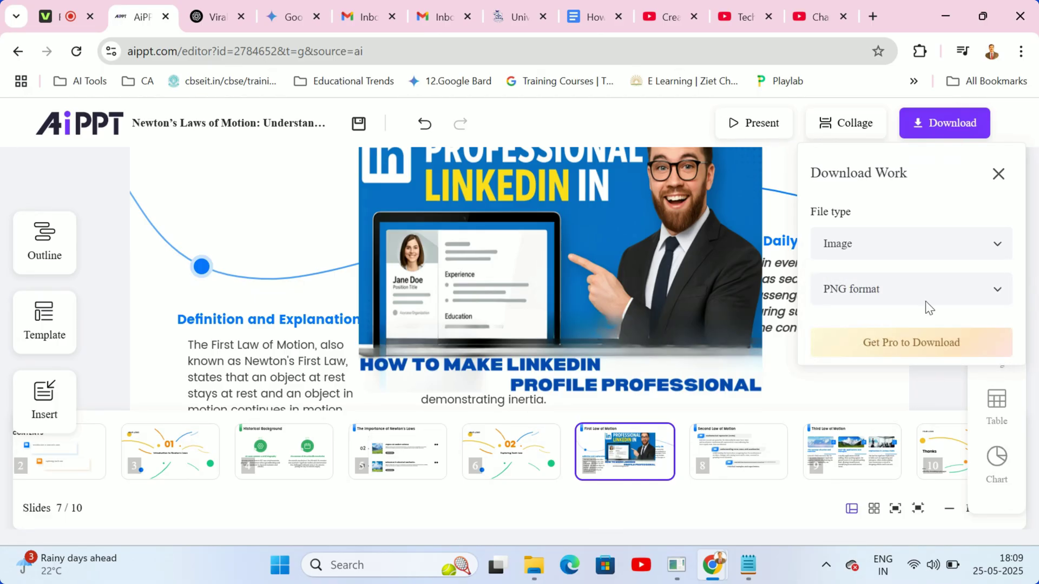
{"action": "left_click", "coordinate": [997, 248]}
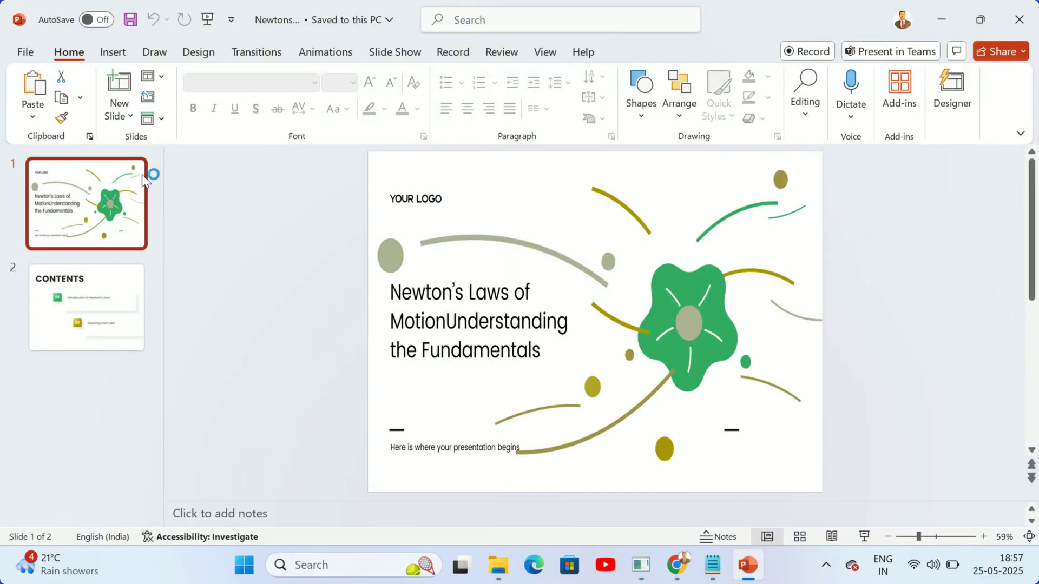
- Review the Contents and title slides and glance over the Insert and Draw ribbons
{"action": "left_click", "coordinate": [88, 297]}
{"action": "left_click", "coordinate": [99, 204]}
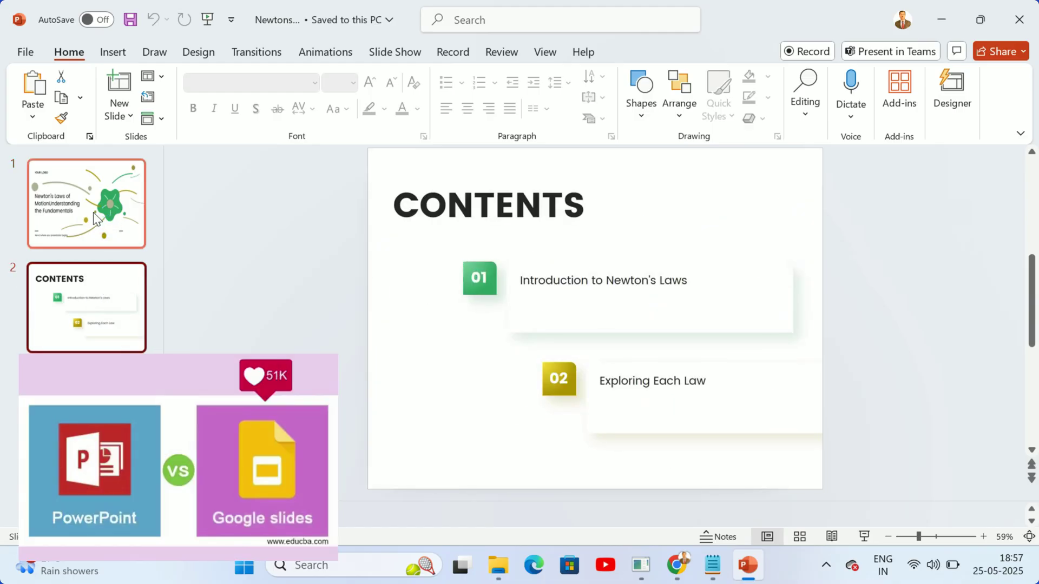
{"action": "left_click", "coordinate": [115, 52]}
{"action": "left_click", "coordinate": [158, 53]}
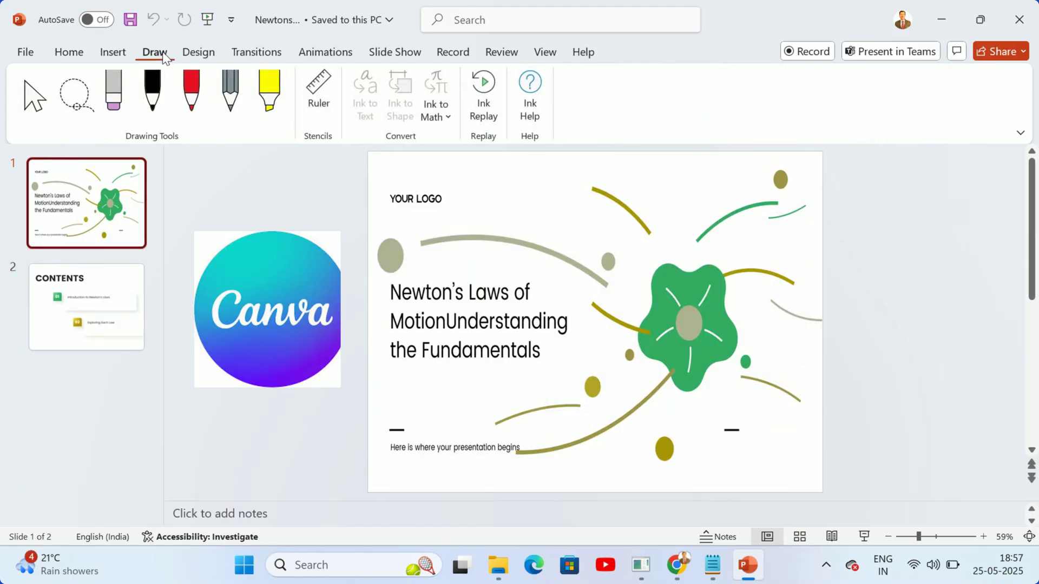
{"action": "left_click", "coordinate": [70, 53]}
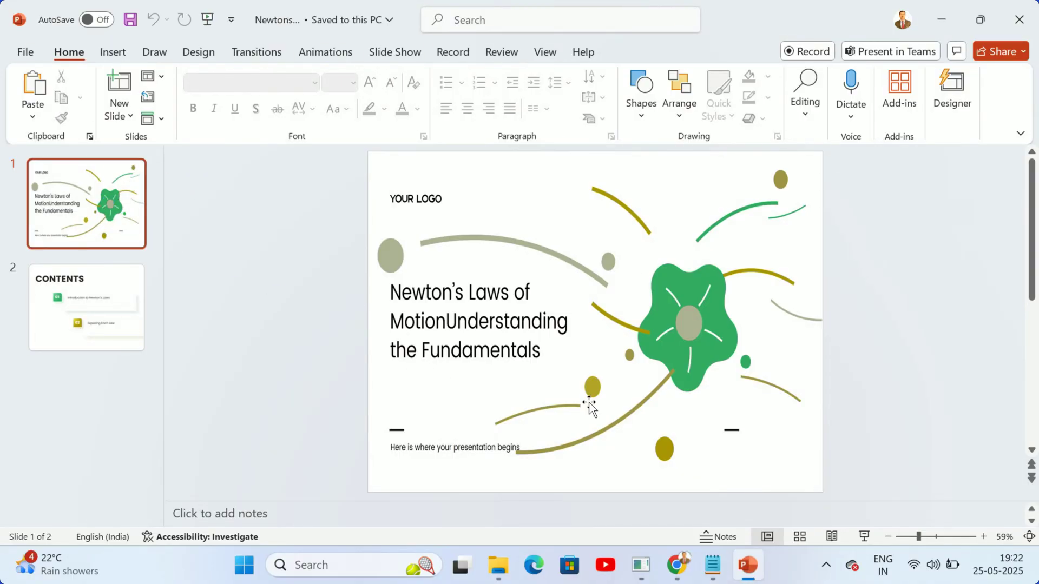
- Look over the Contents slide once more and return to the title slide
{"action": "left_click", "coordinate": [82, 297]}
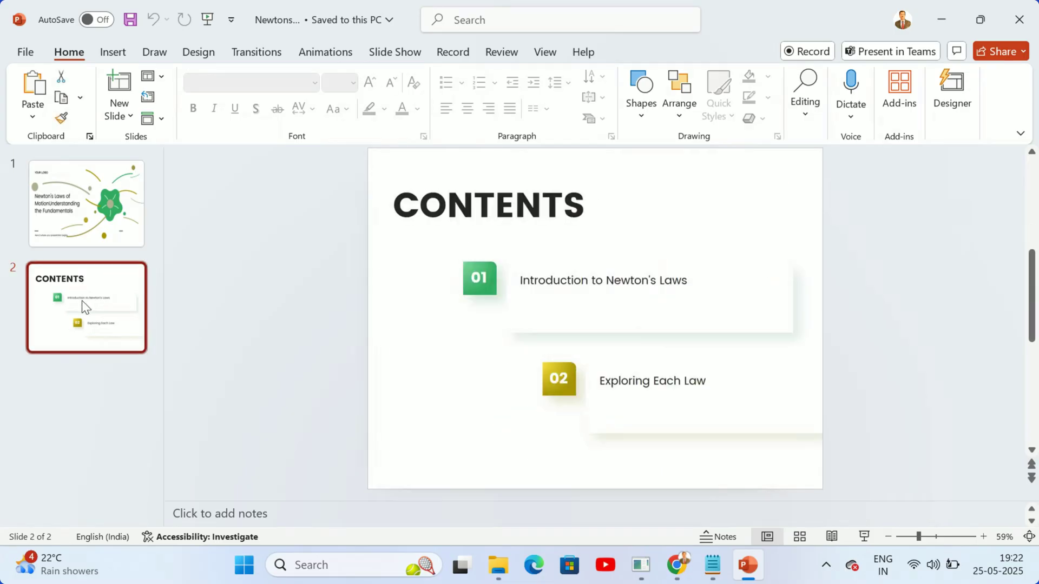
{"action": "left_click", "coordinate": [85, 231]}
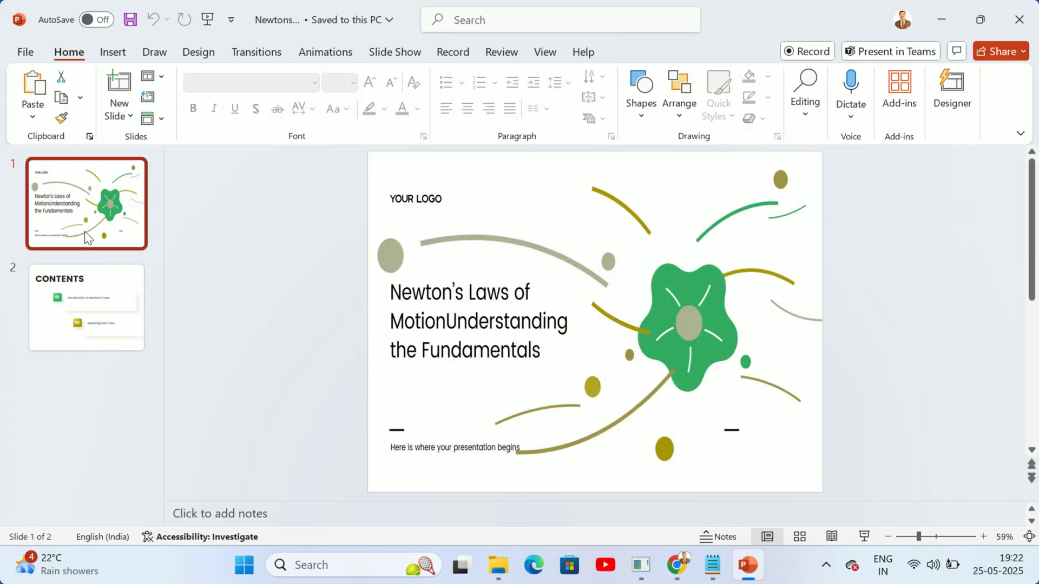
- Choose PDF (*.pdf) as the Save As format for Newtons law in Downloads > ppt
{"action": "left_click", "coordinate": [23, 51]}
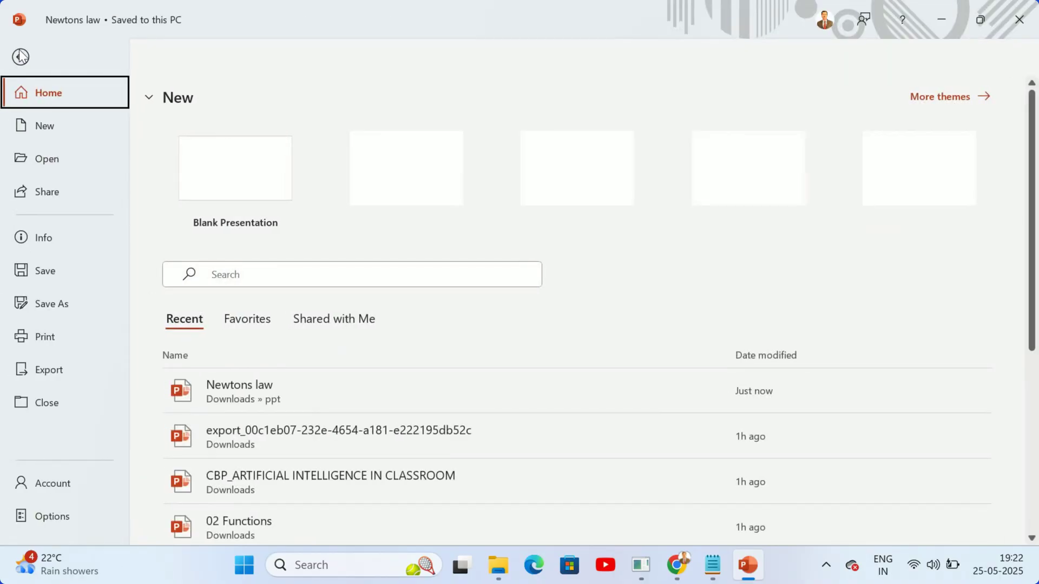
{"action": "left_click", "coordinate": [55, 307]}
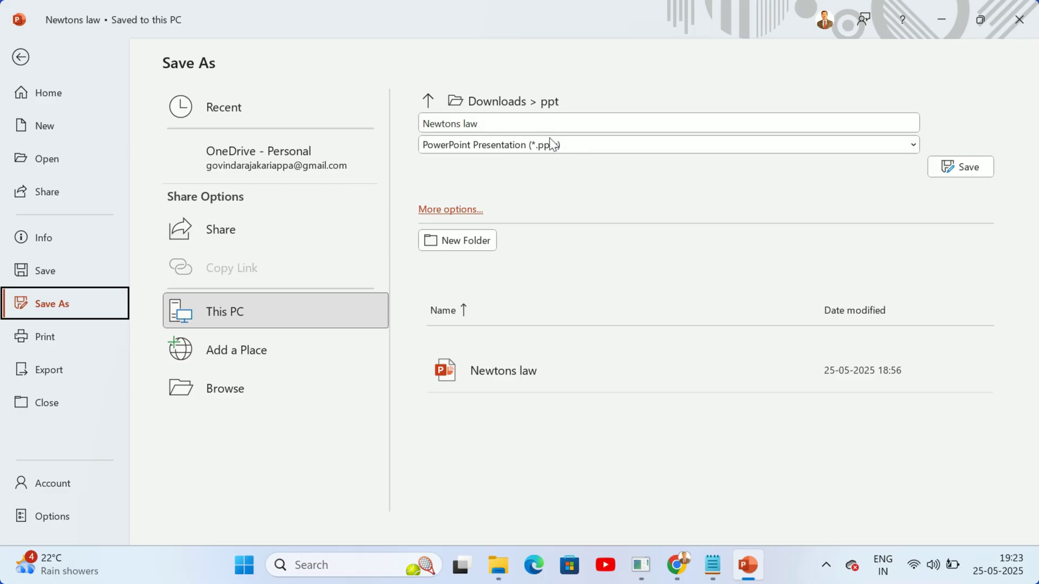
{"action": "left_click", "coordinate": [546, 142]}
{"action": "left_click", "coordinate": [469, 214]}
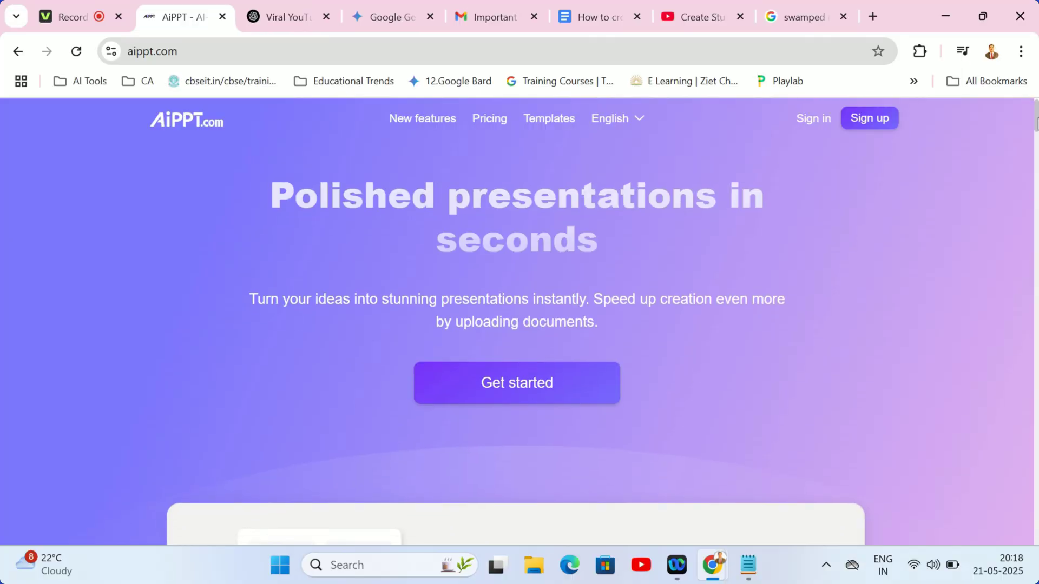
{"action": "scroll", "coordinate": [520, 324], "scroll_direction": "down", "scroll_amount": 2}
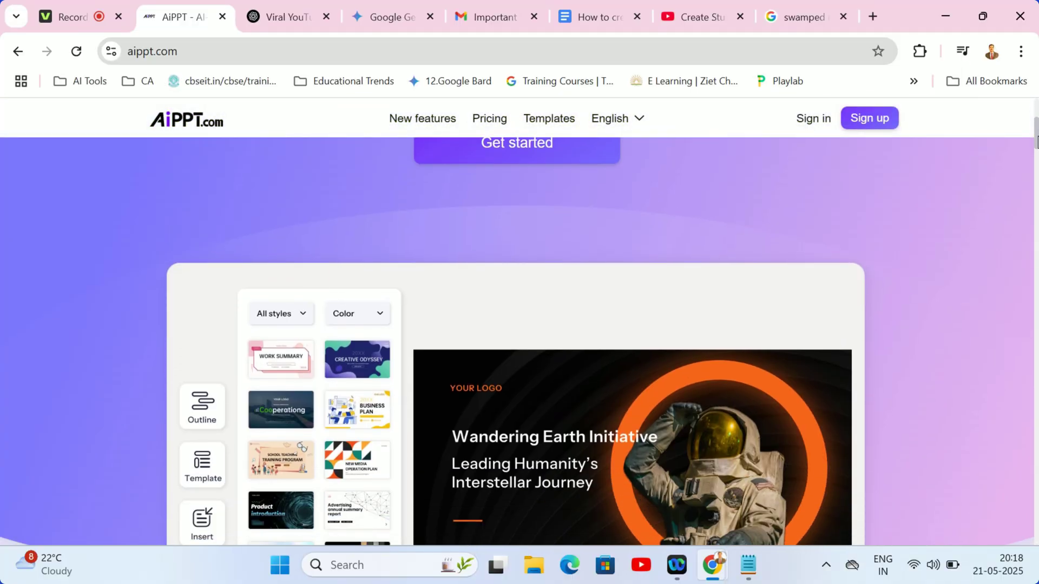
{"action": "left_click_drag", "start_coordinate": [1037, 142], "coordinate": [1037, 151]}
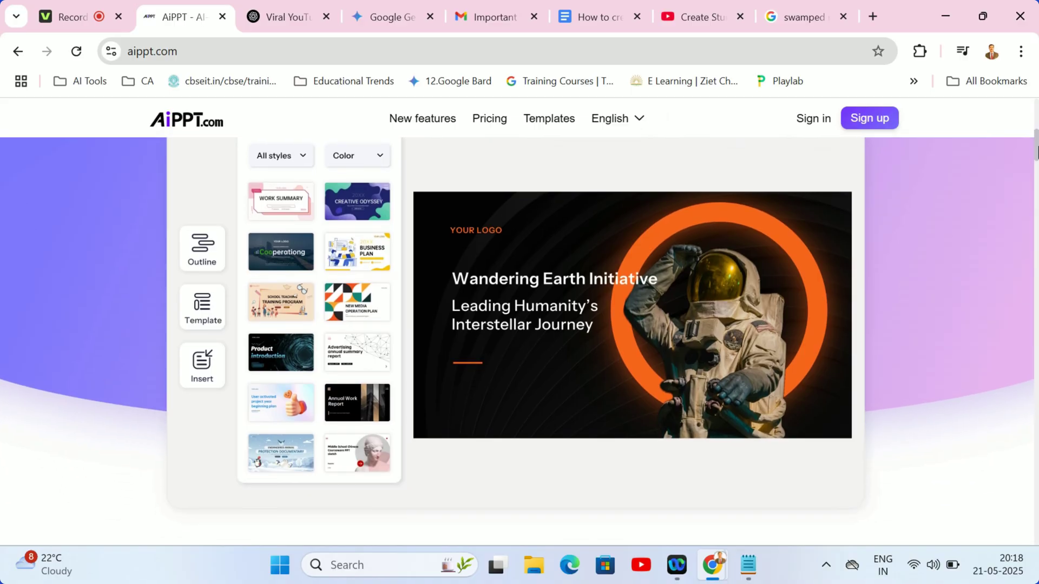
{"action": "scroll", "coordinate": [791, 185], "scroll_direction": "down", "scroll_amount": 1}
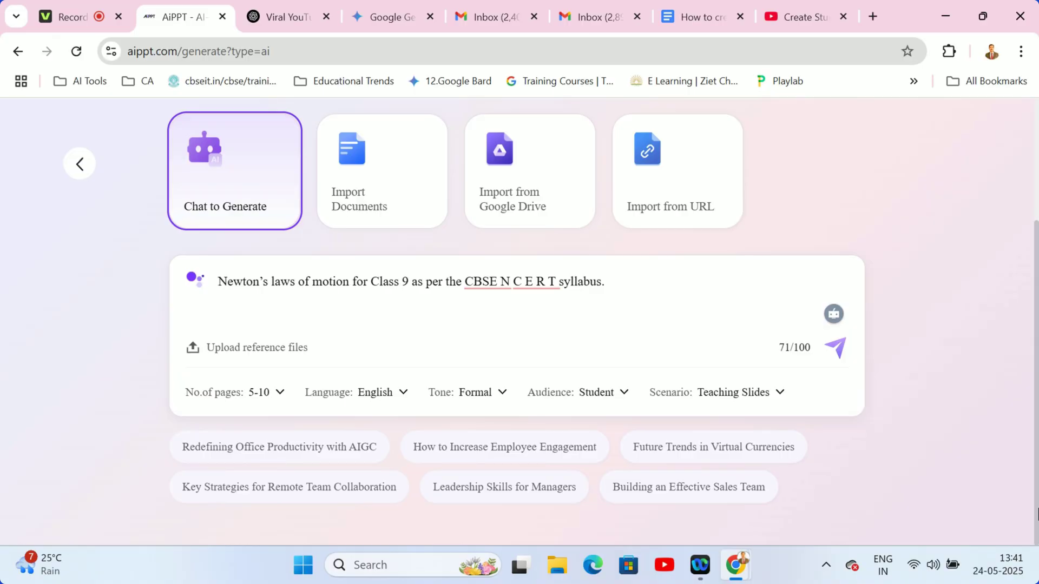
- Send the Newton's Laws prompt to generate a fresh outline
{"action": "left_click", "coordinate": [839, 355]}
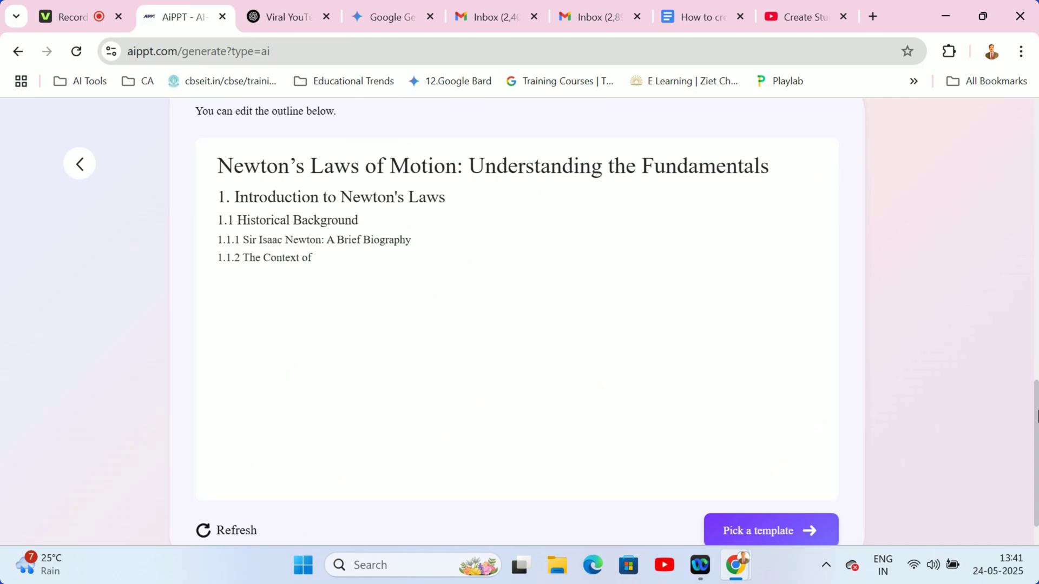
{"action": "left_click_drag", "start_coordinate": [1038, 416], "coordinate": [1037, 406]}
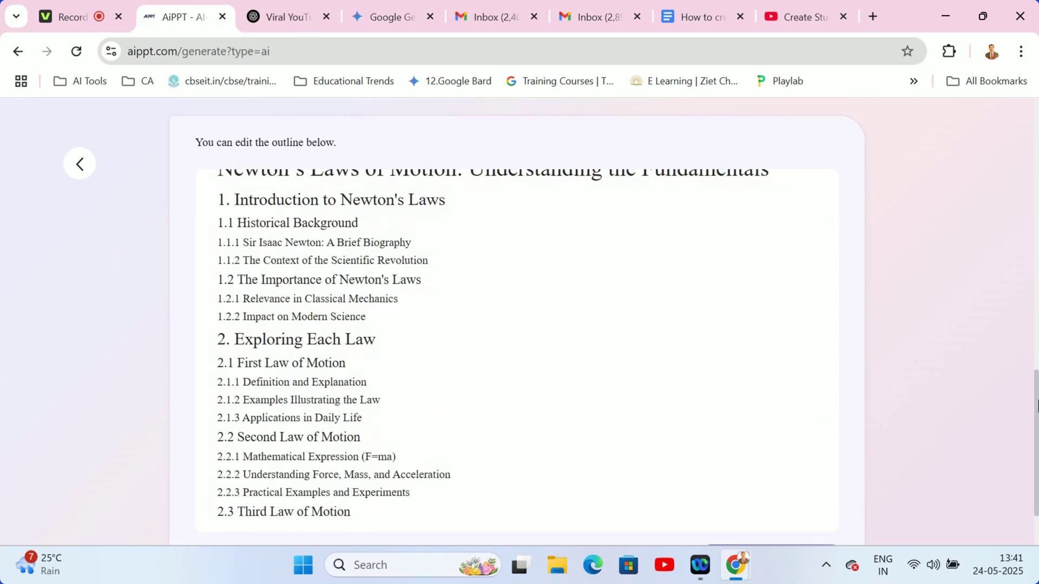